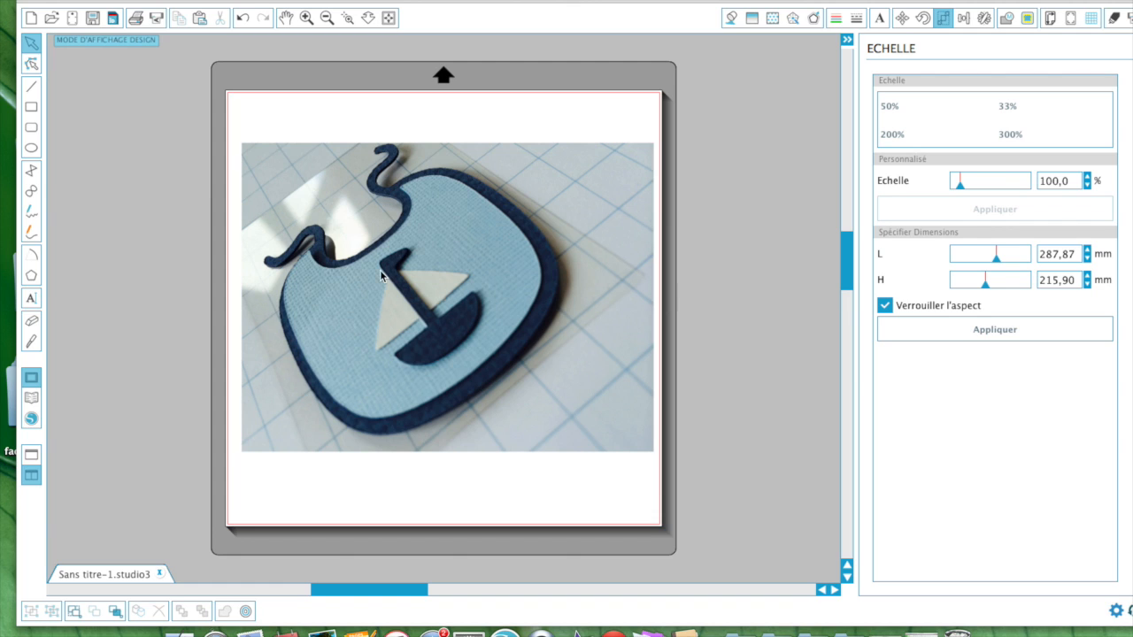
Step: Select the blue bib photo with the sailboat on the cutting mat
click(300, 237)
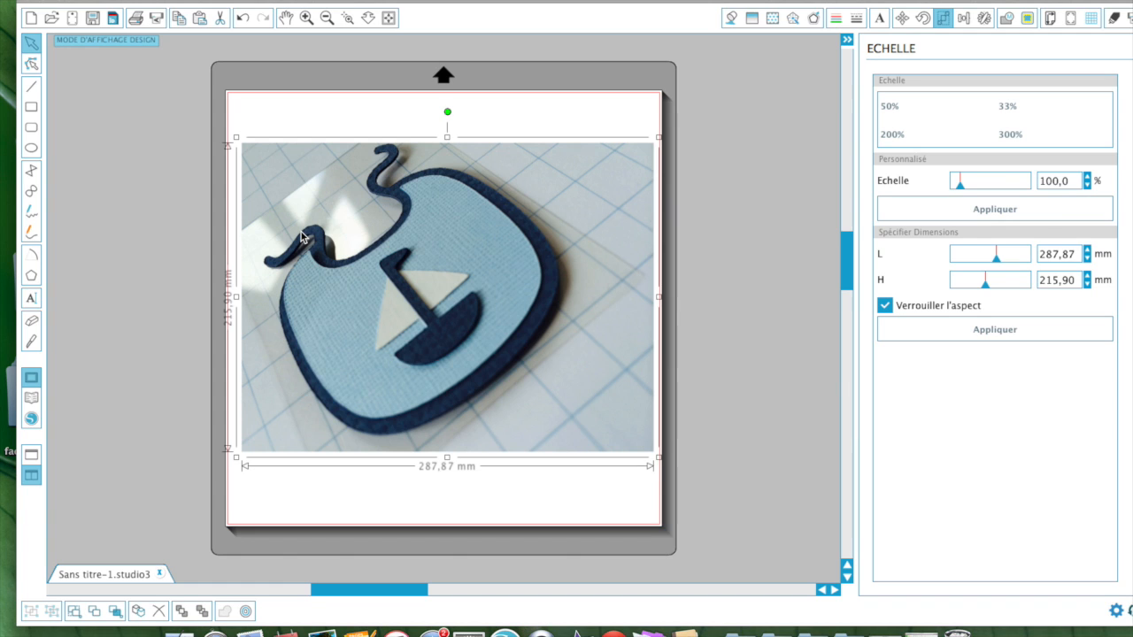
Step: Delete the selected bib photo from the mat page
key(Delete)
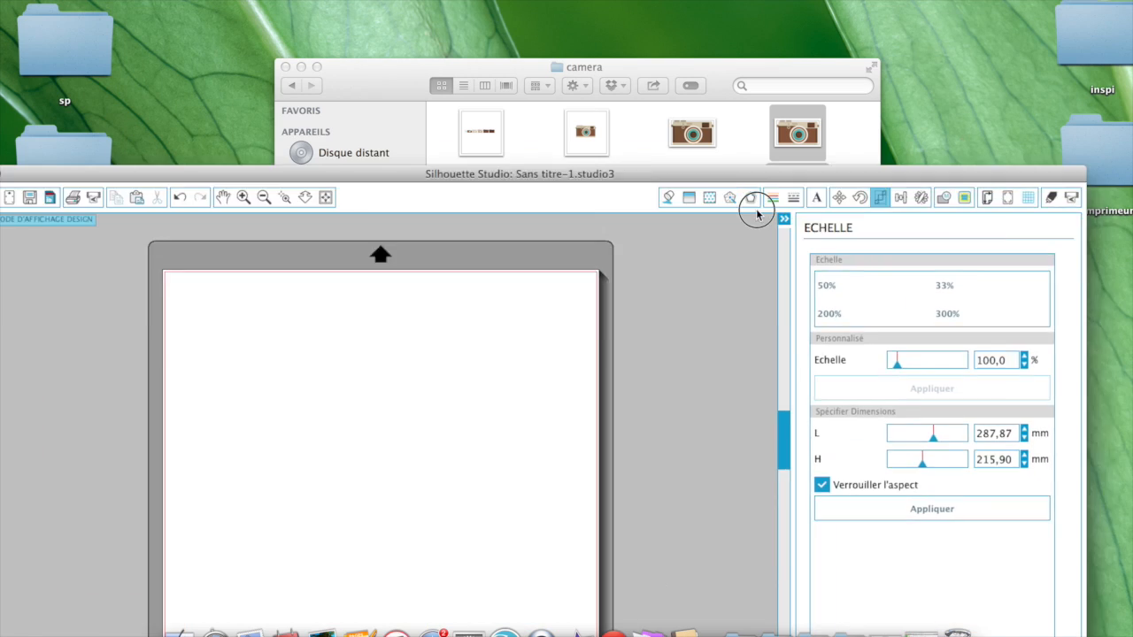
Step: Arrange Silhouette Studio below the camera folder window so its SVG, JPG, PNG and PDF files show
drag(756, 212, 880, 278)
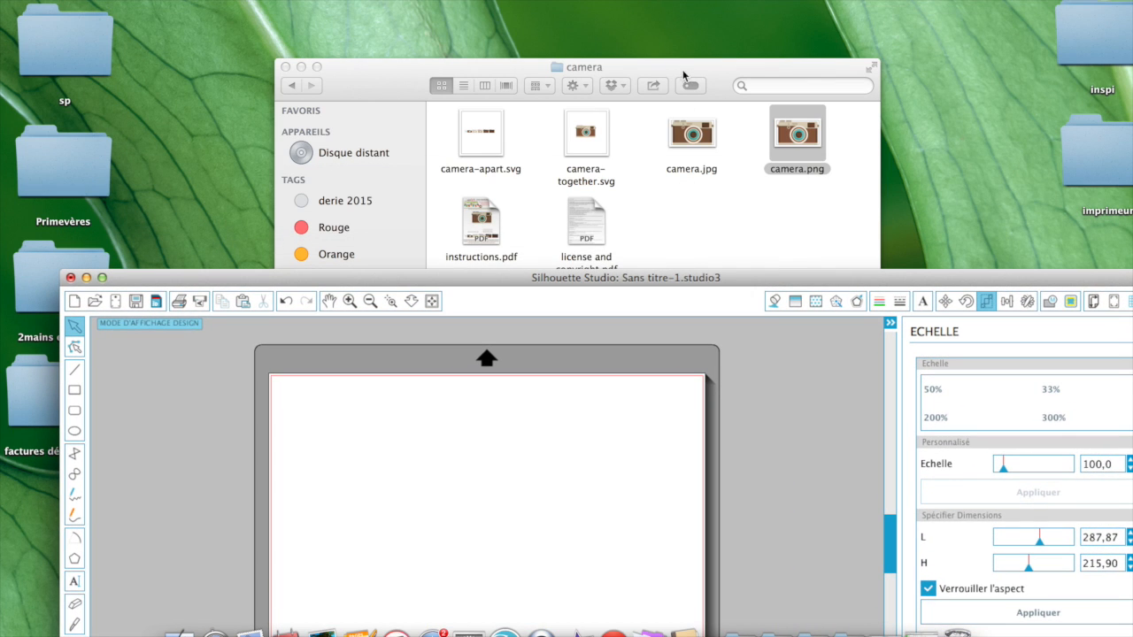
click(757, 193)
click(705, 263)
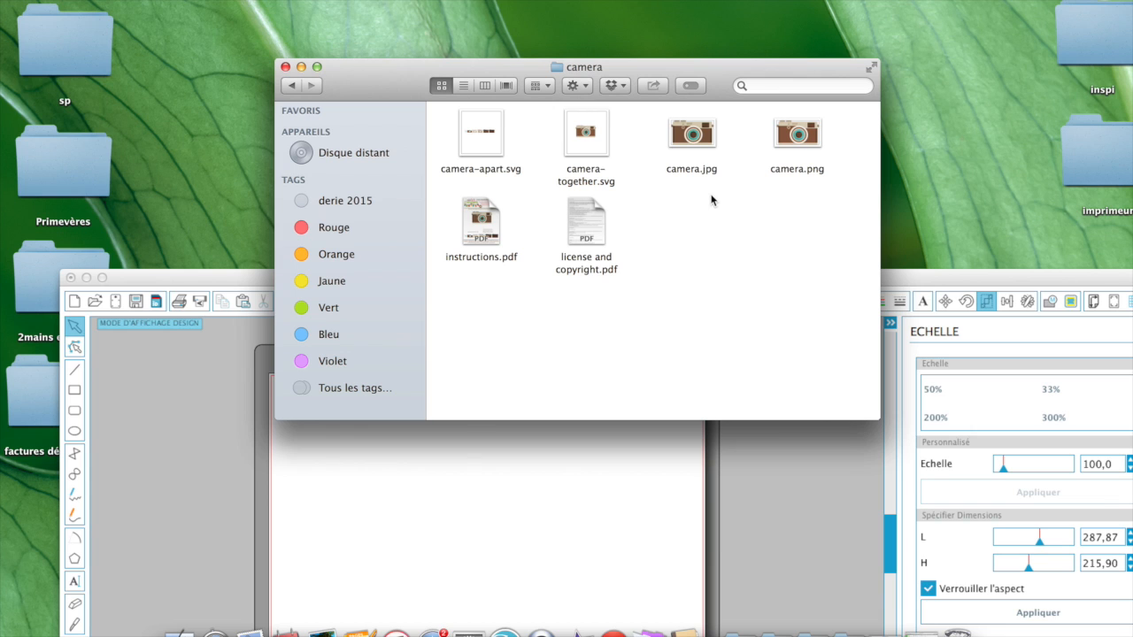
click(567, 492)
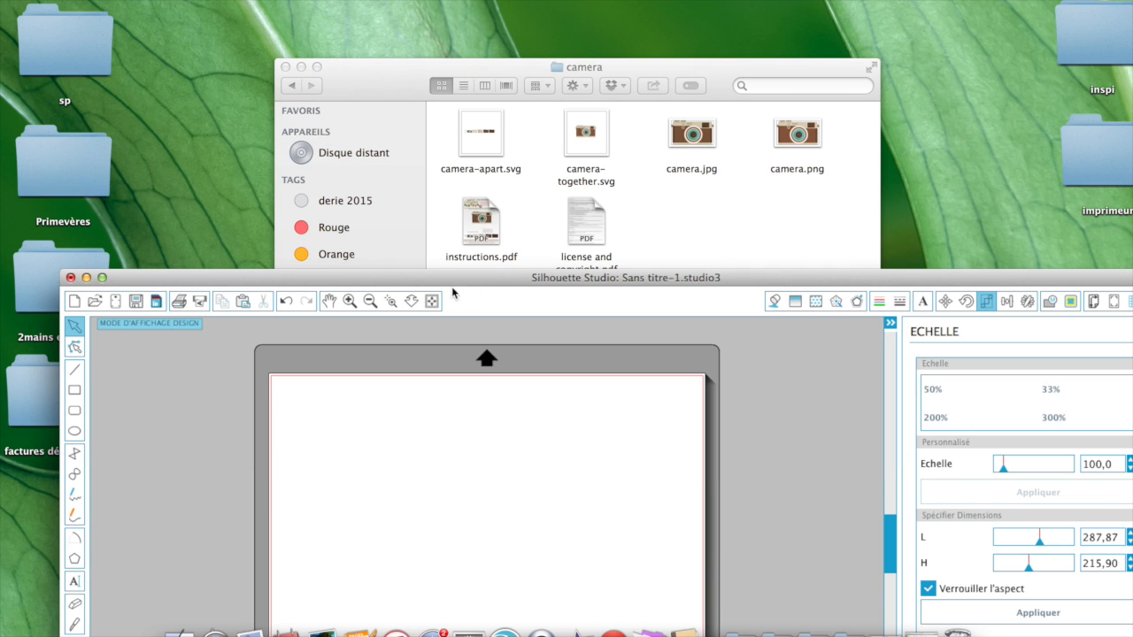
Step: Drop camera-together.svg onto the mat and dismiss the unsupported file type warning
click(660, 226)
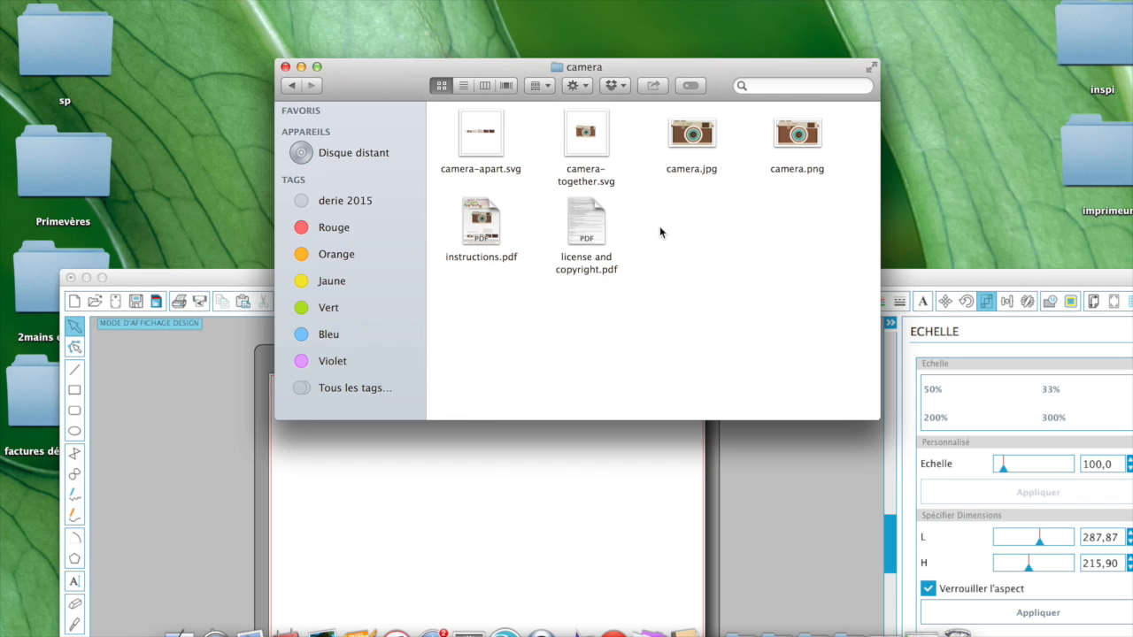
click(591, 144)
drag(590, 144, 489, 543)
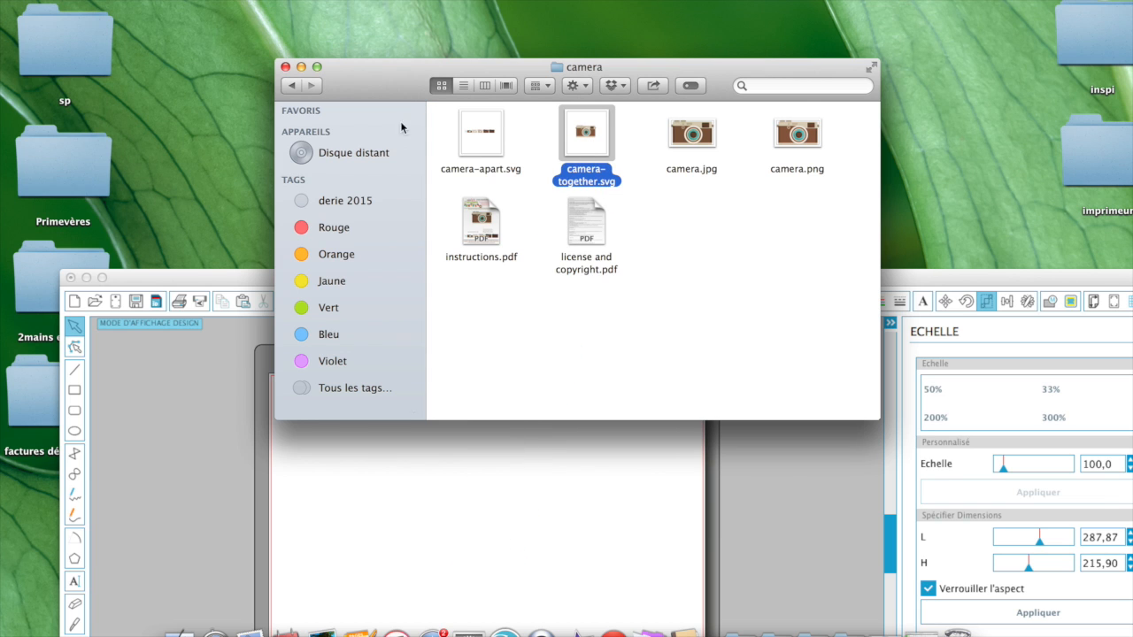
drag(383, 90, 400, 313)
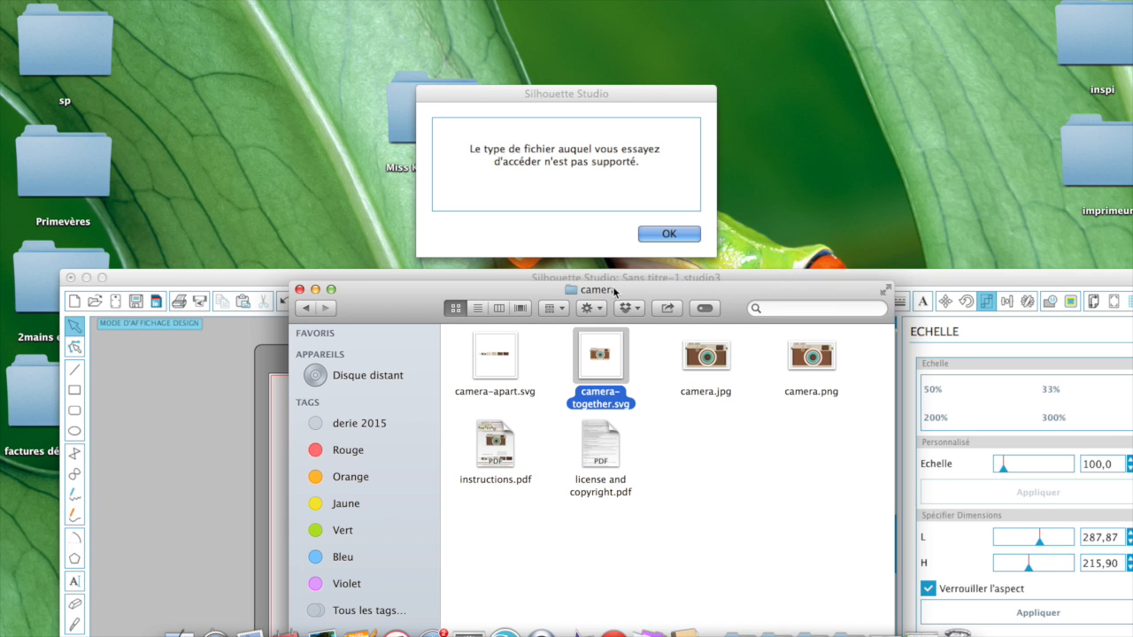
click(670, 235)
click(670, 235)
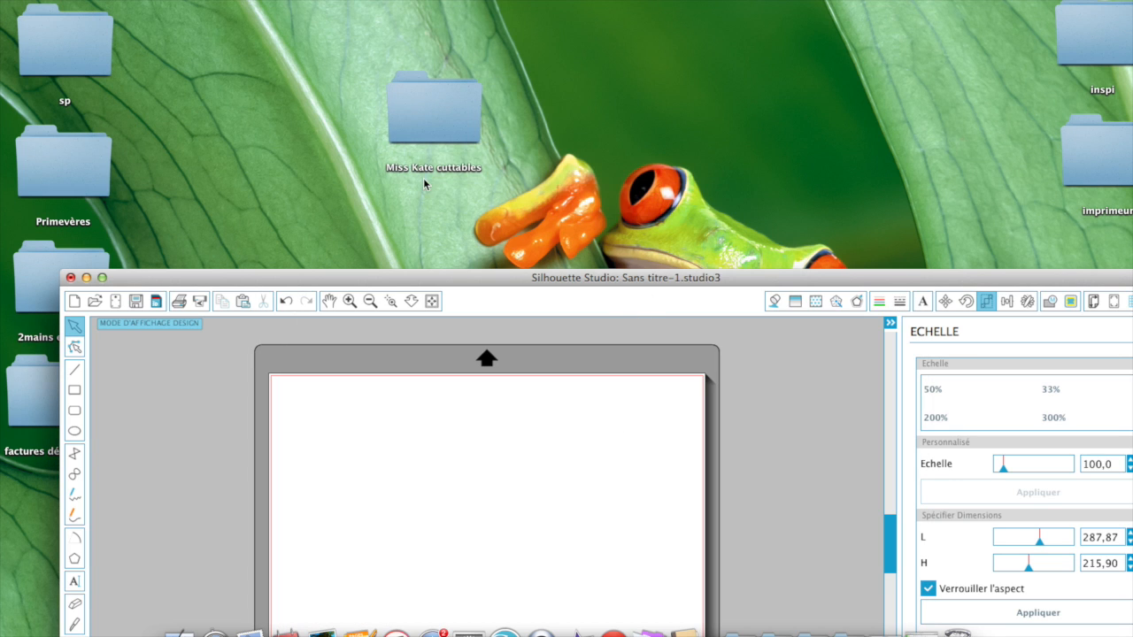
Step: Drop camera.jpg from the desktop cut-files folder onto the mat, then minimize the folder window
drag(832, 279, 805, 198)
double_click(455, 113)
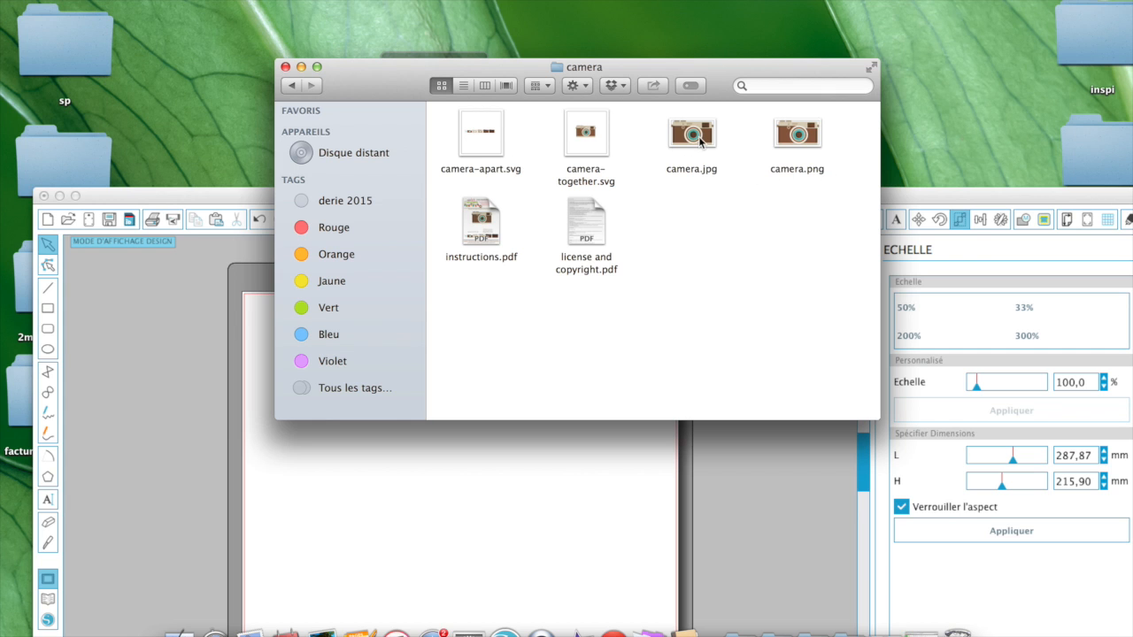
drag(695, 138, 475, 571)
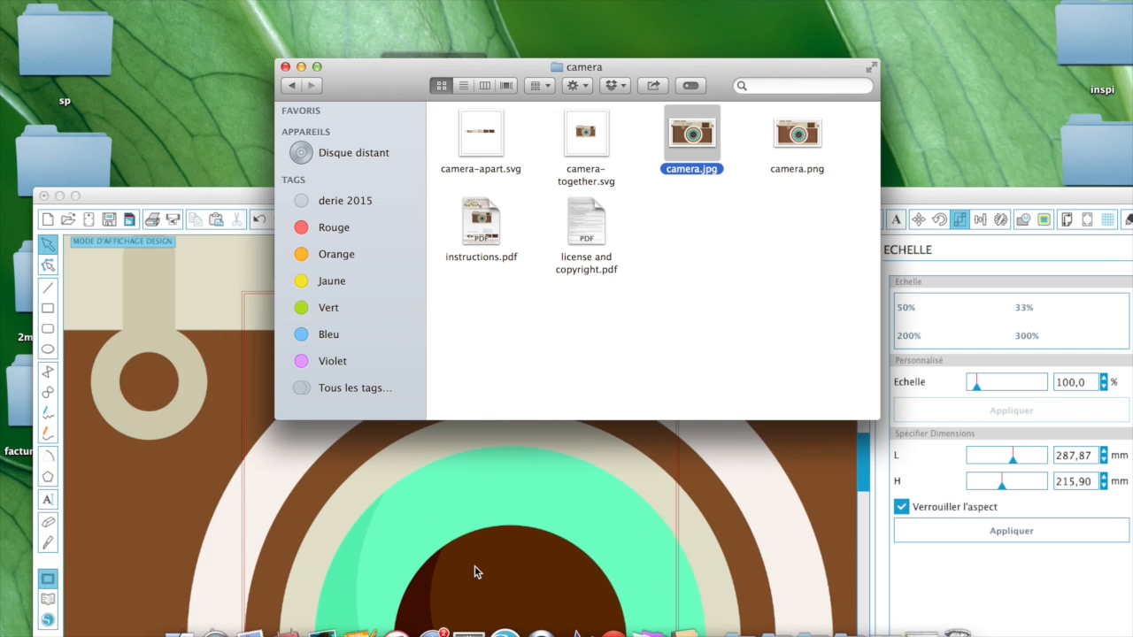
click(302, 68)
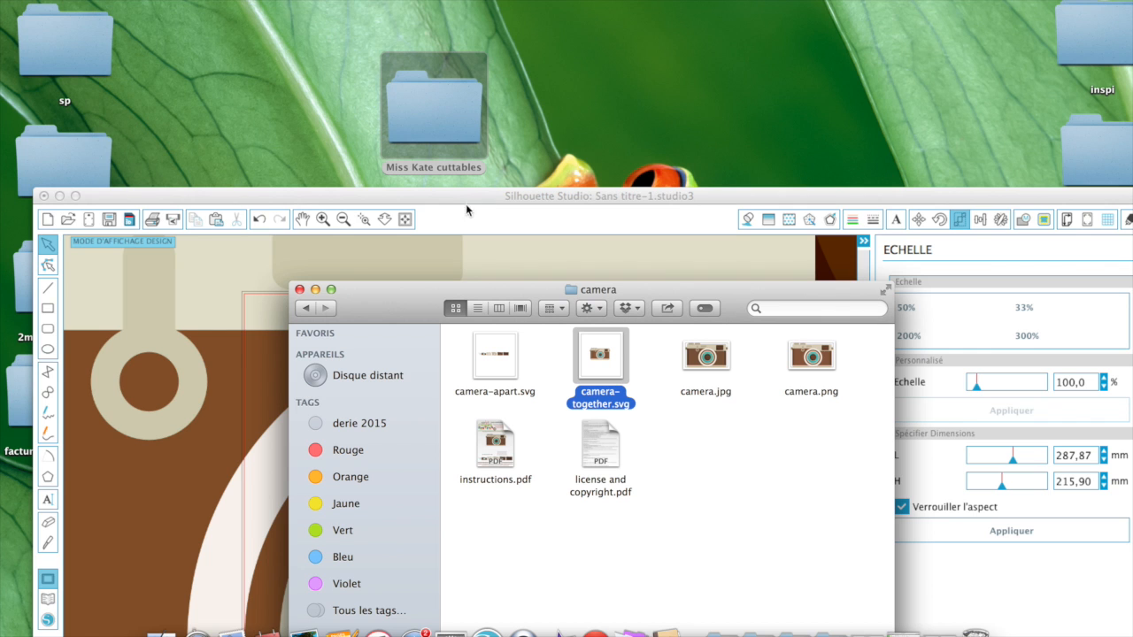
click(316, 289)
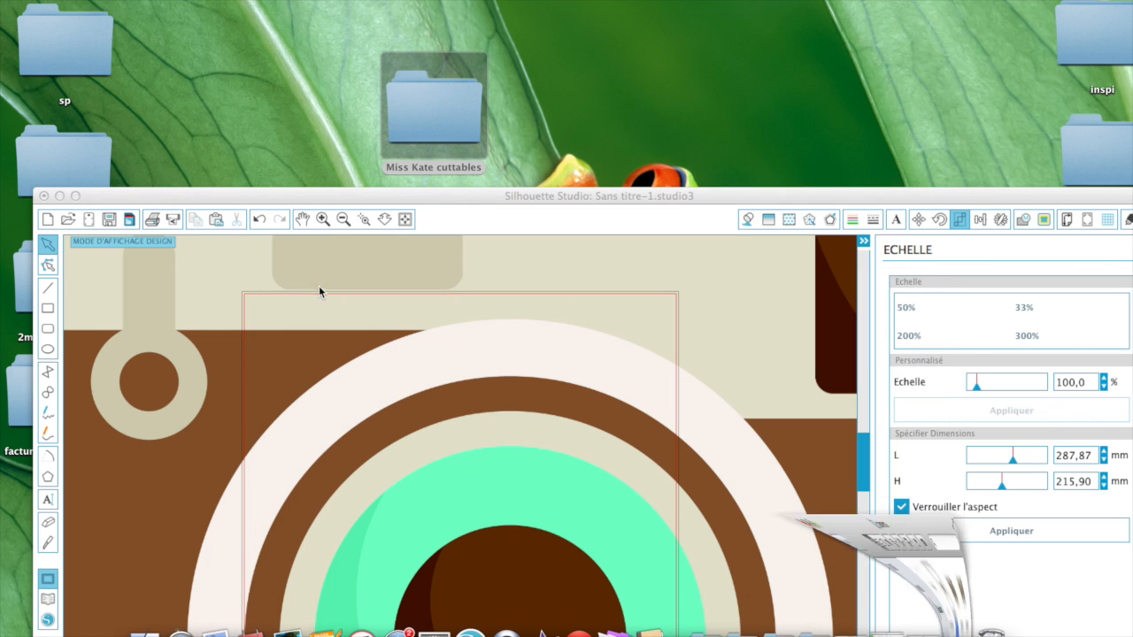
Step: Halve the camera picture four times to 65,53 × 37,64 mm
click(448, 196)
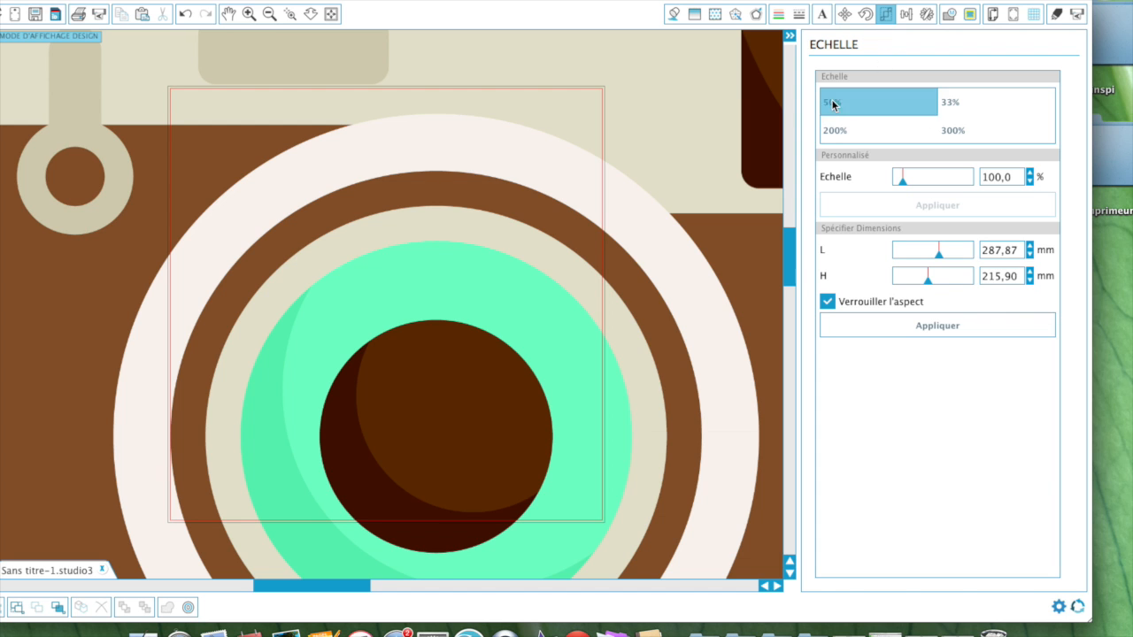
click(670, 159)
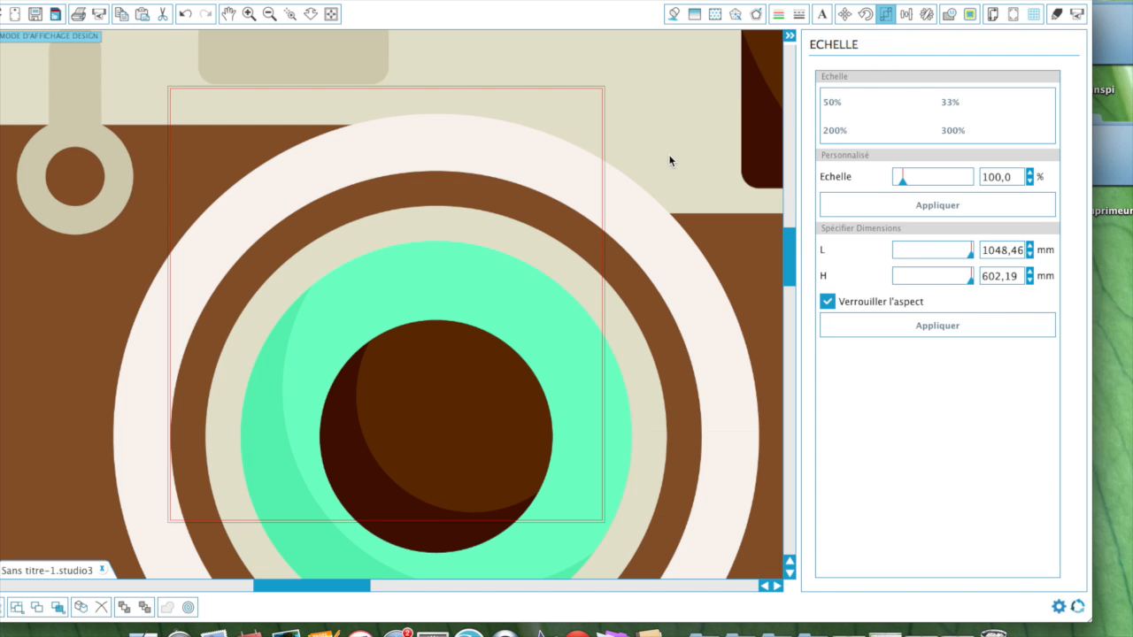
click(829, 107)
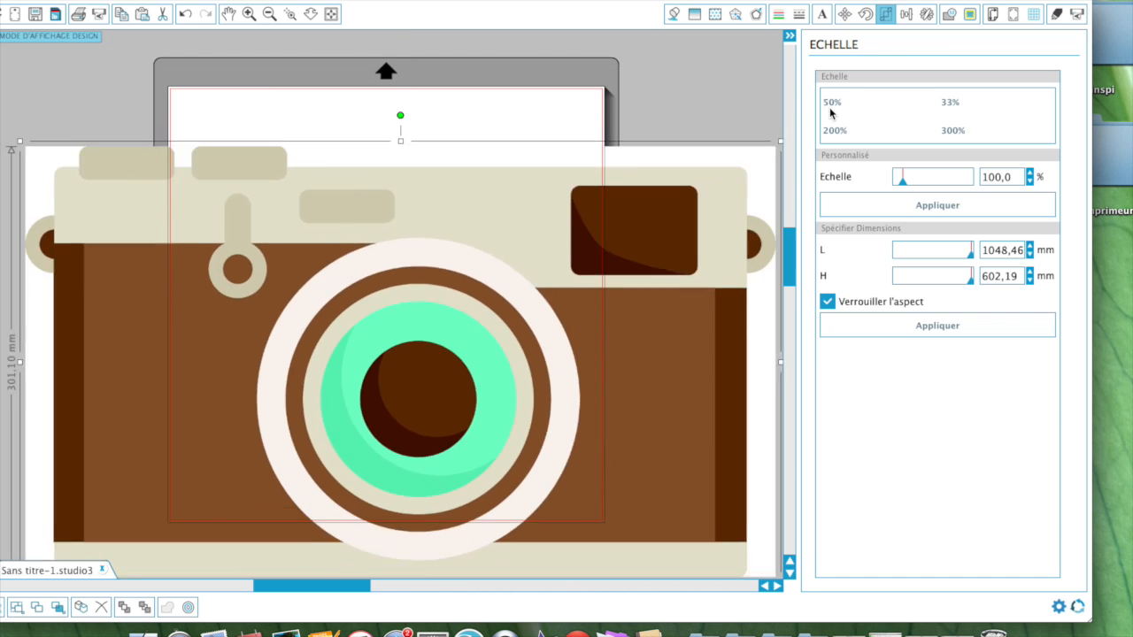
click(830, 107)
click(830, 107)
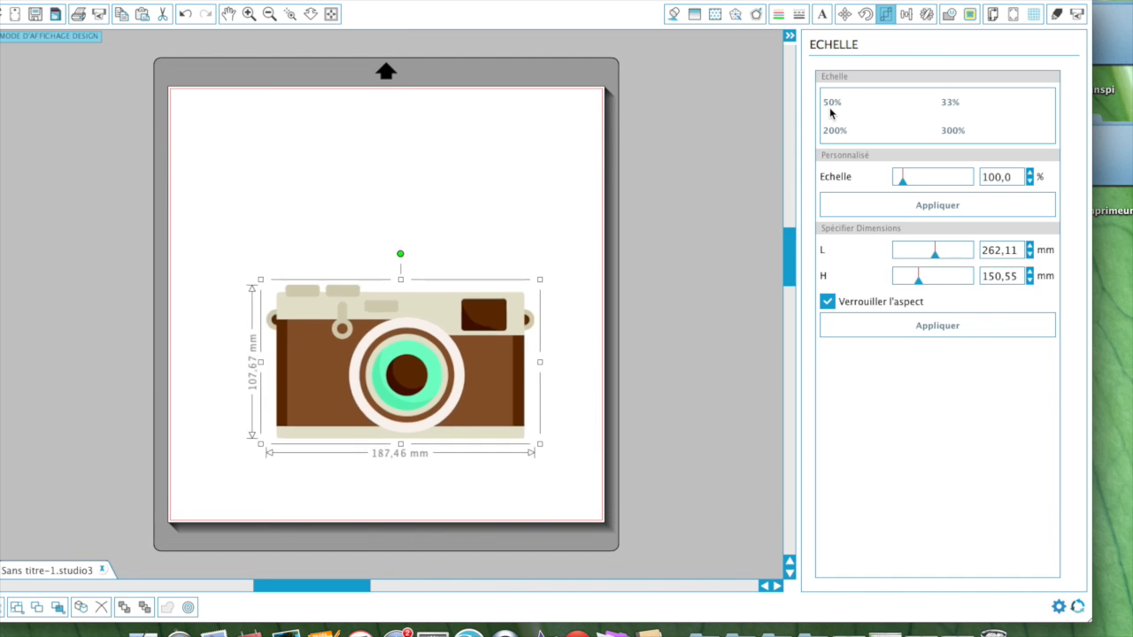
click(829, 107)
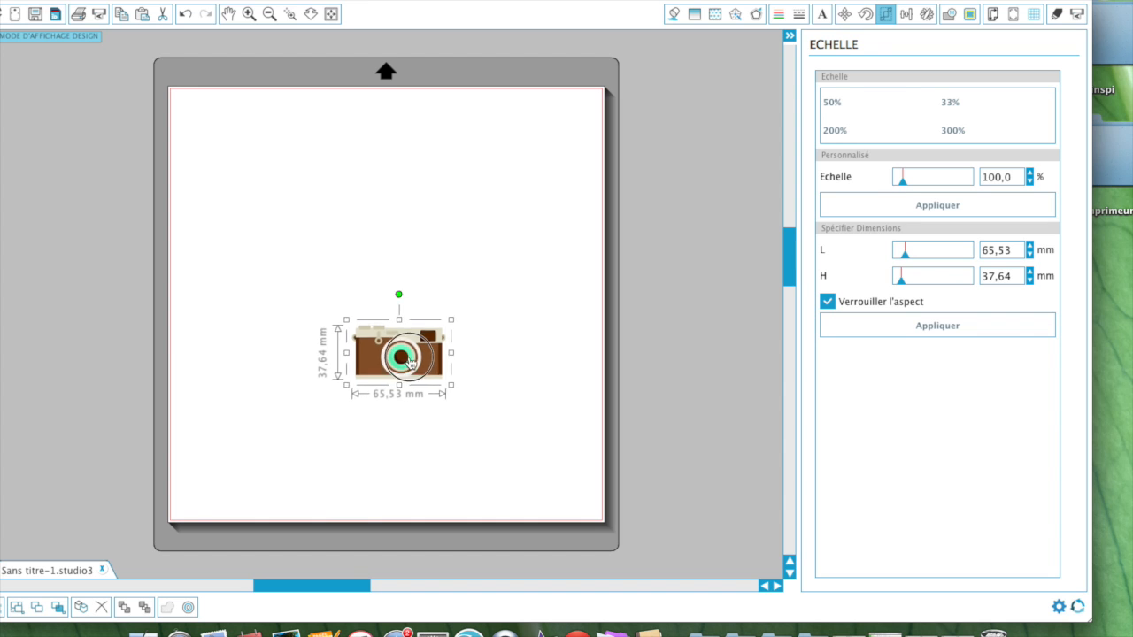
Step: Move the camera picture to the upper middle of the mat, try ungrouping it, and deselect it
drag(412, 372, 383, 206)
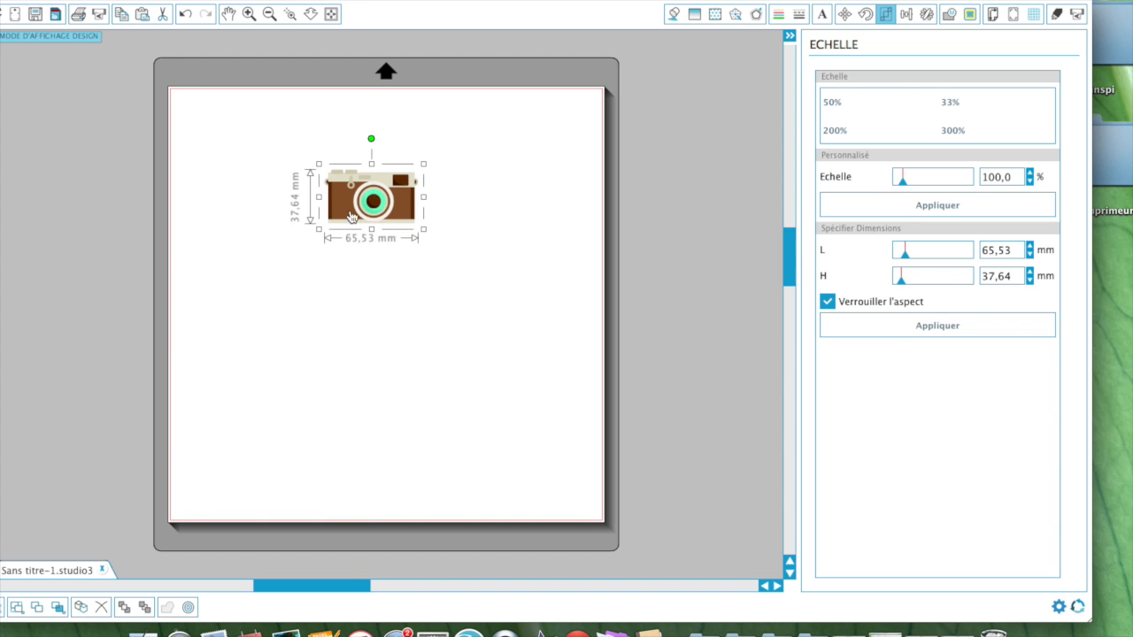
drag(362, 212, 382, 233)
right_click(381, 233)
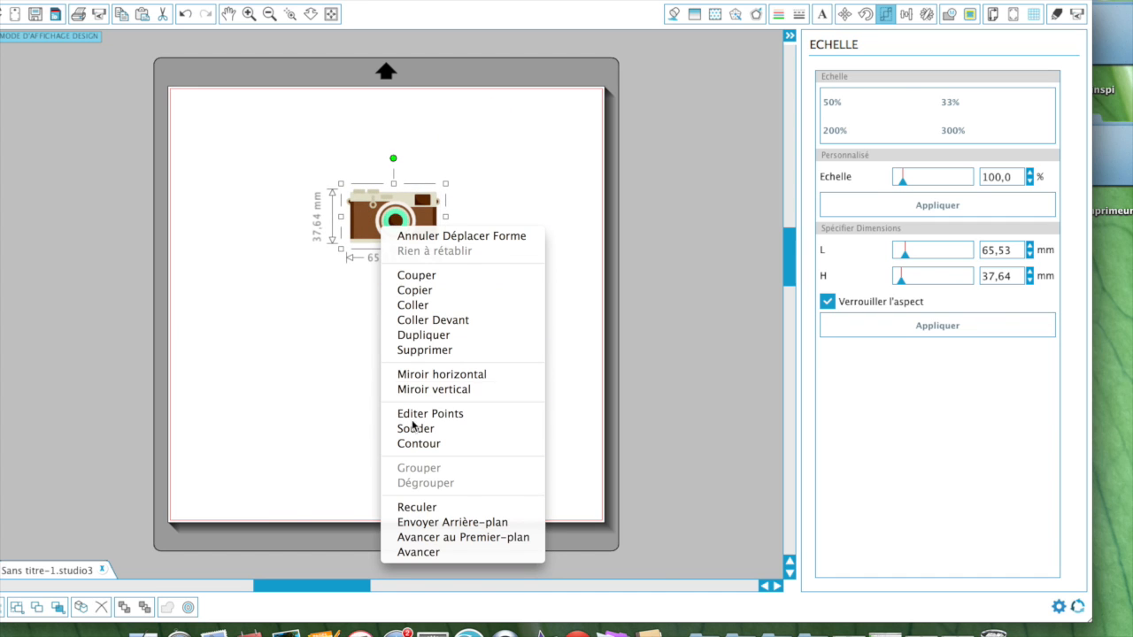
click(426, 484)
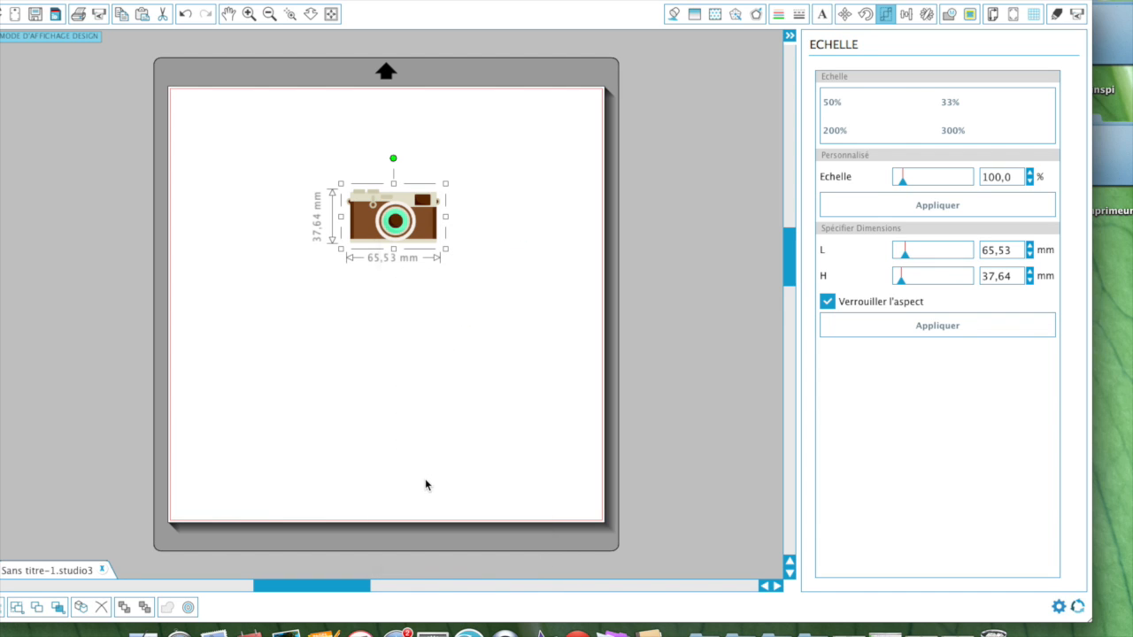
click(384, 413)
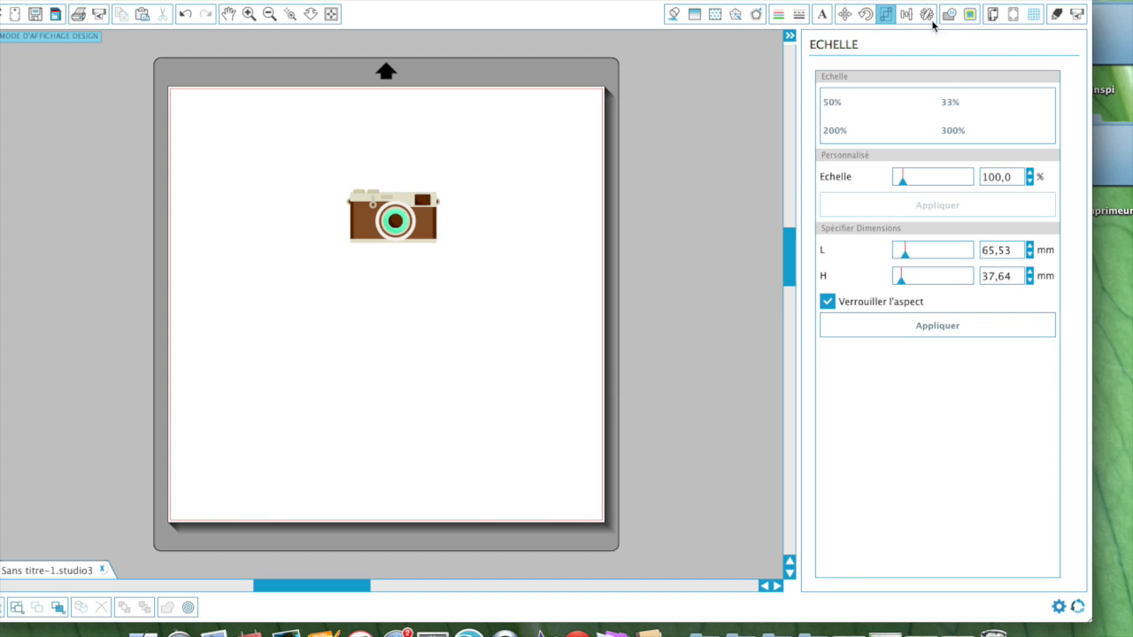
click(970, 15)
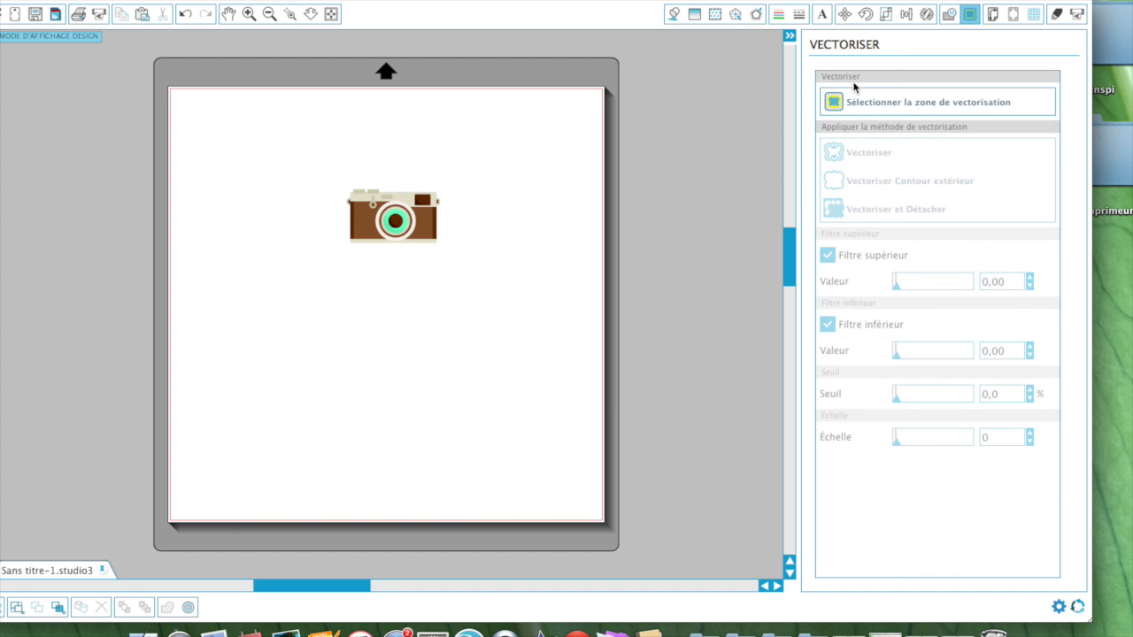
Step: Mark a trace area around the camera, turn off the high-pass filter, and raise the threshold
click(836, 104)
mouse_move(304, 163)
mouse_down()
mouse_move(366, 192)
mouse_move(551, 336)
mouse_up()
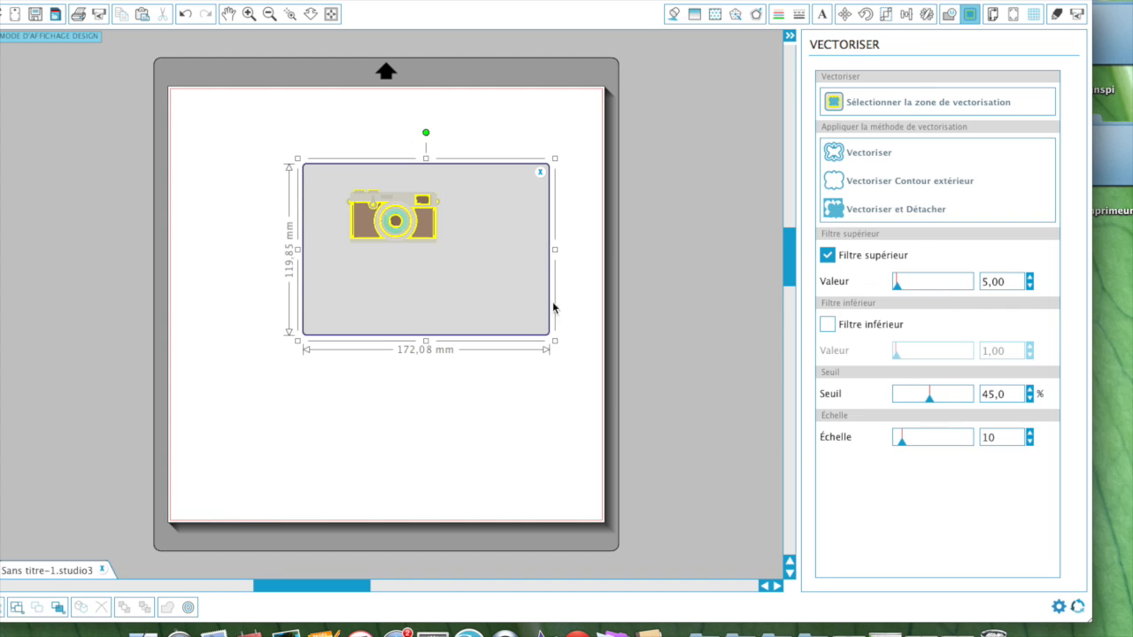
click(834, 254)
drag(930, 400, 963, 399)
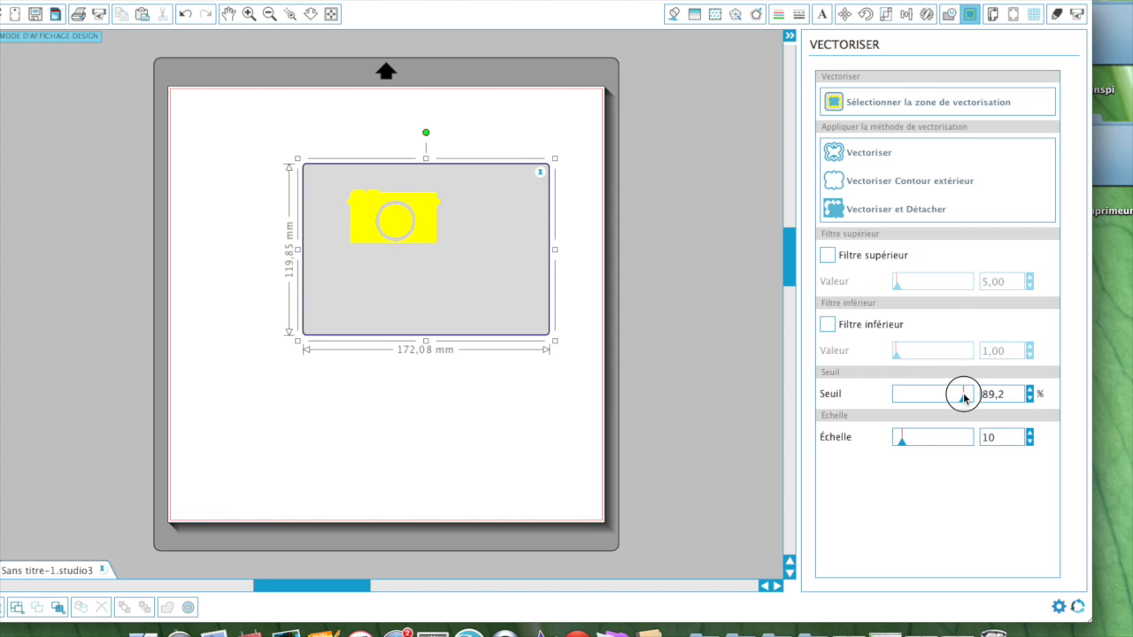
Step: Trace the camera, then drag the picture off its red outline and back onto it
click(857, 154)
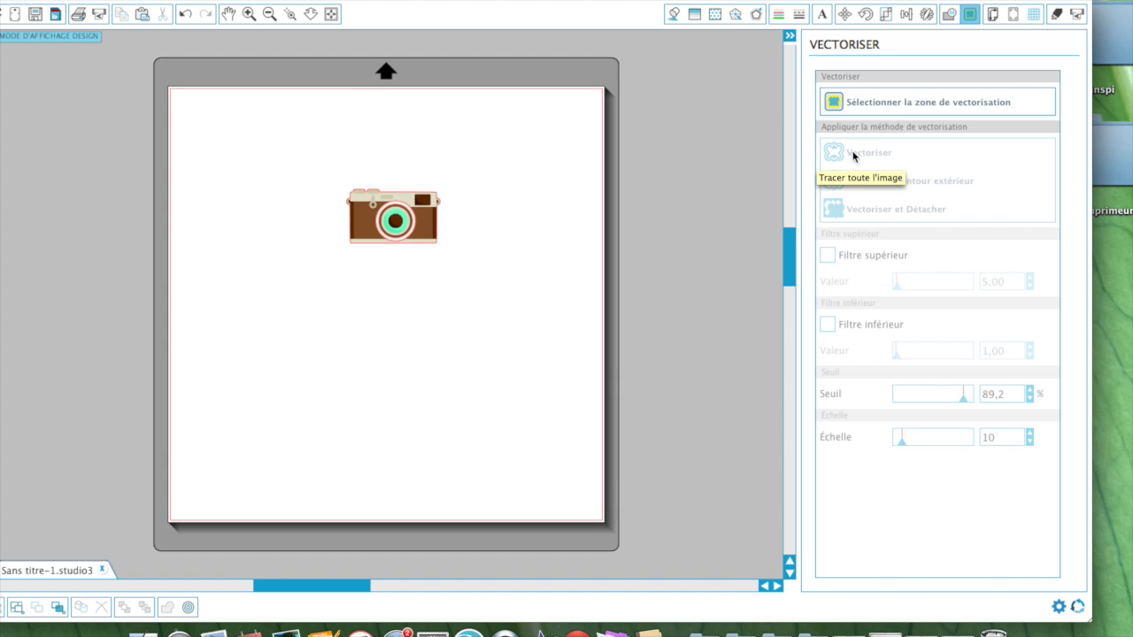
drag(427, 230, 417, 324)
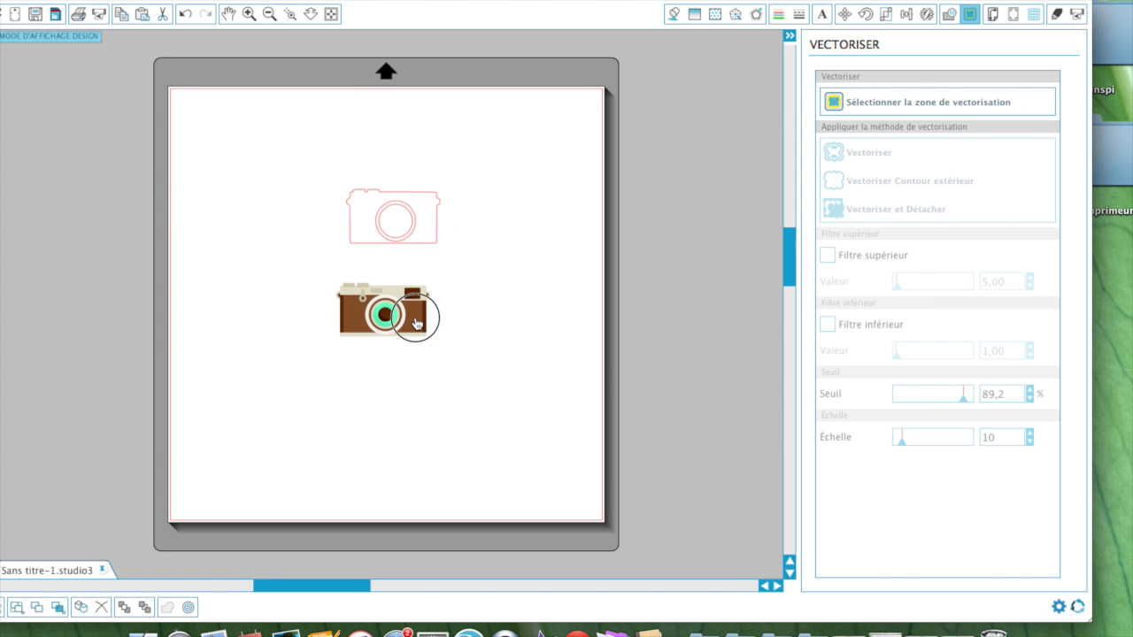
mouse_move(417, 324)
mouse_down()
mouse_move(434, 229)
mouse_move(424, 241)
mouse_move(424, 223)
mouse_up()
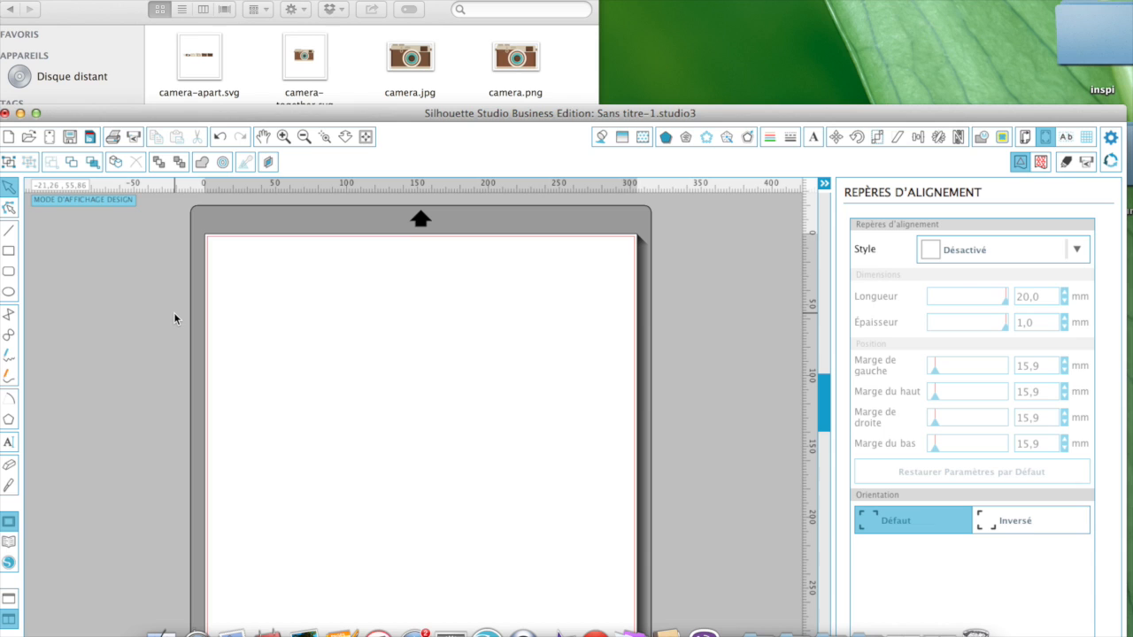
Step: Bring the Finder window with the camera files to the front
click(460, 86)
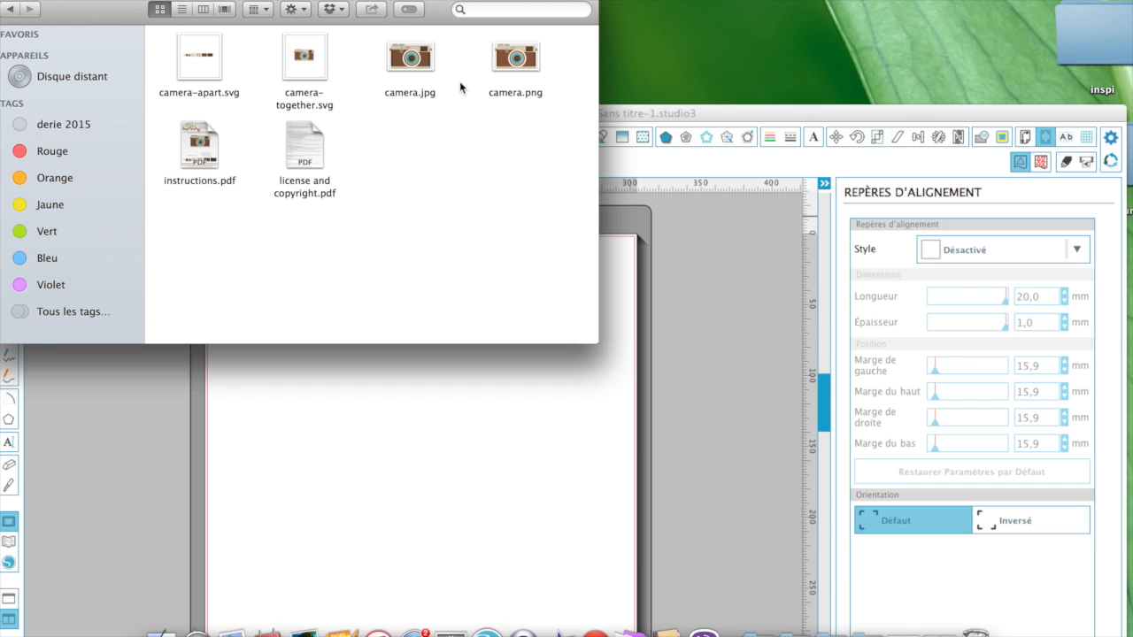
Step: Drop camera-together.svg onto the Silhouette mat as a 128,17 × 73,60 mm graphic and close Finder
click(300, 57)
drag(298, 58, 442, 448)
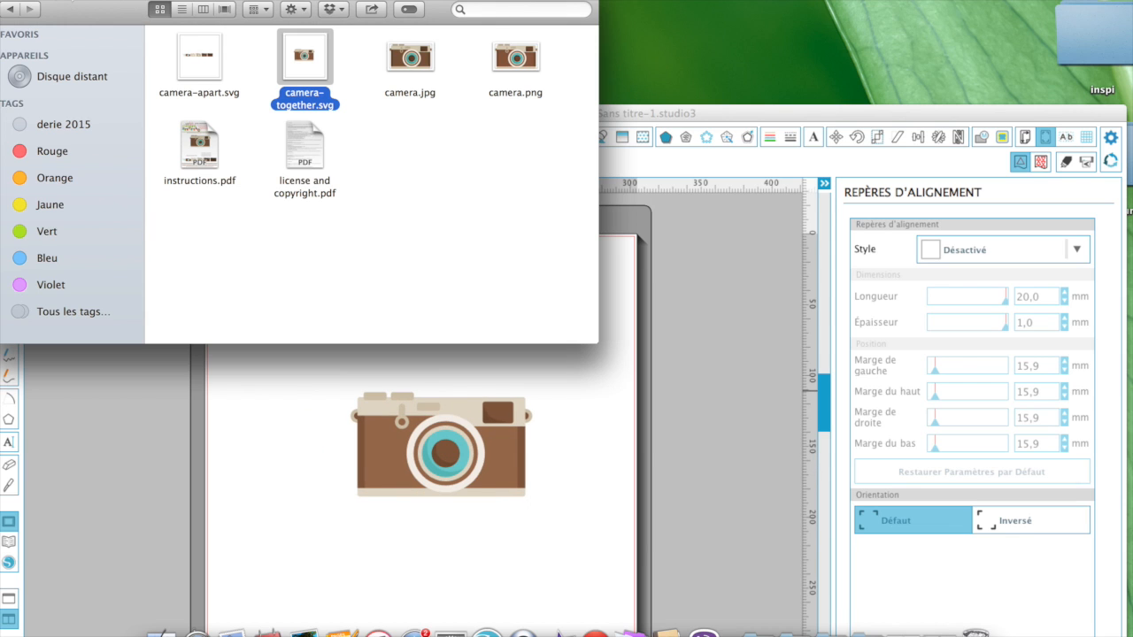
click(7, 0)
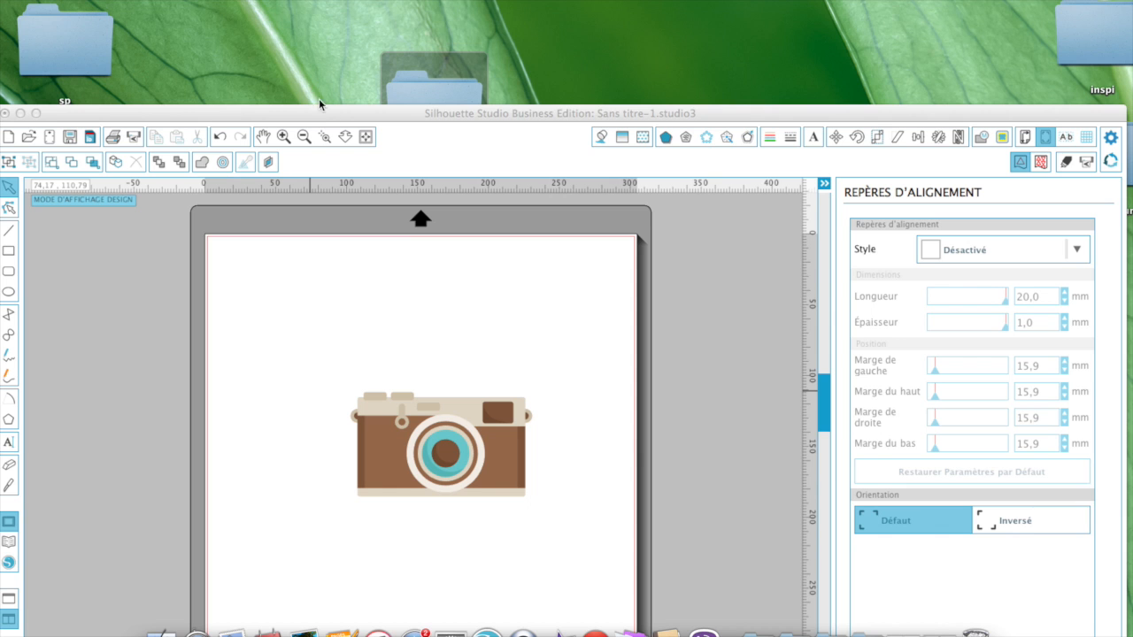
drag(324, 113, 372, 1)
Step: Ungroup the camera graphic into separate pieces and move it higher on the mat
click(442, 342)
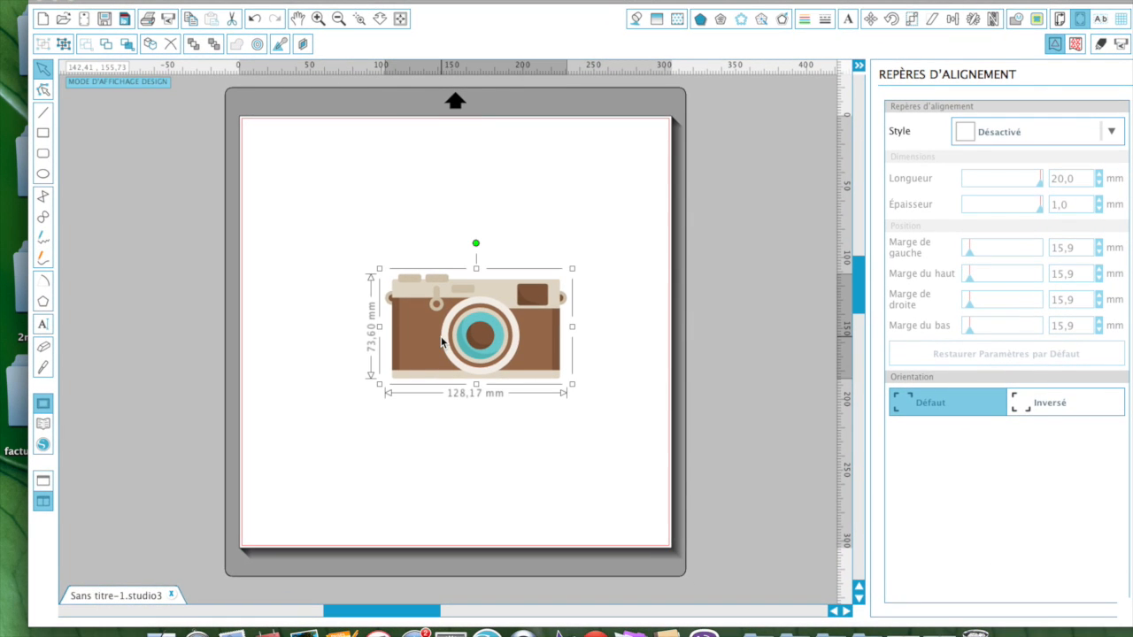
right_click(441, 342)
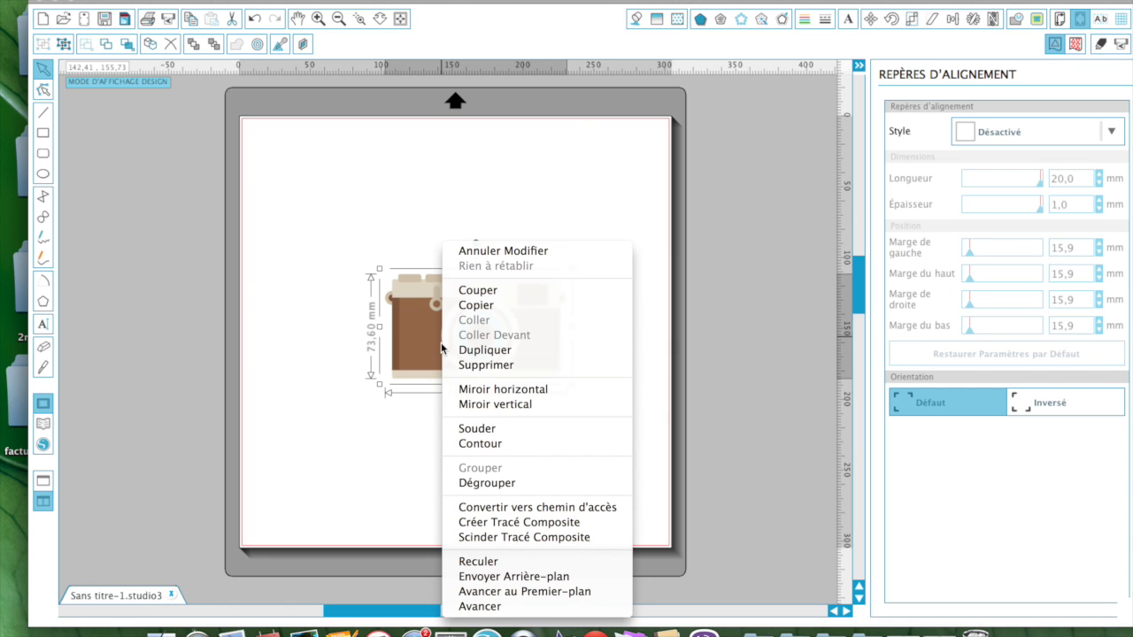
click(468, 483)
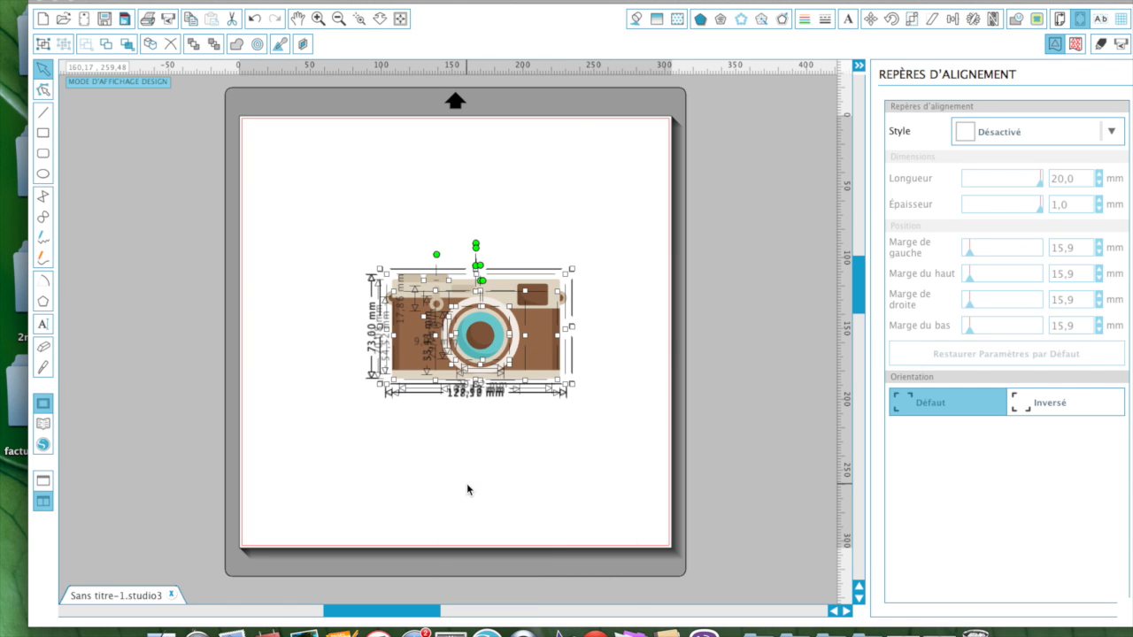
drag(542, 342, 498, 411)
click(619, 240)
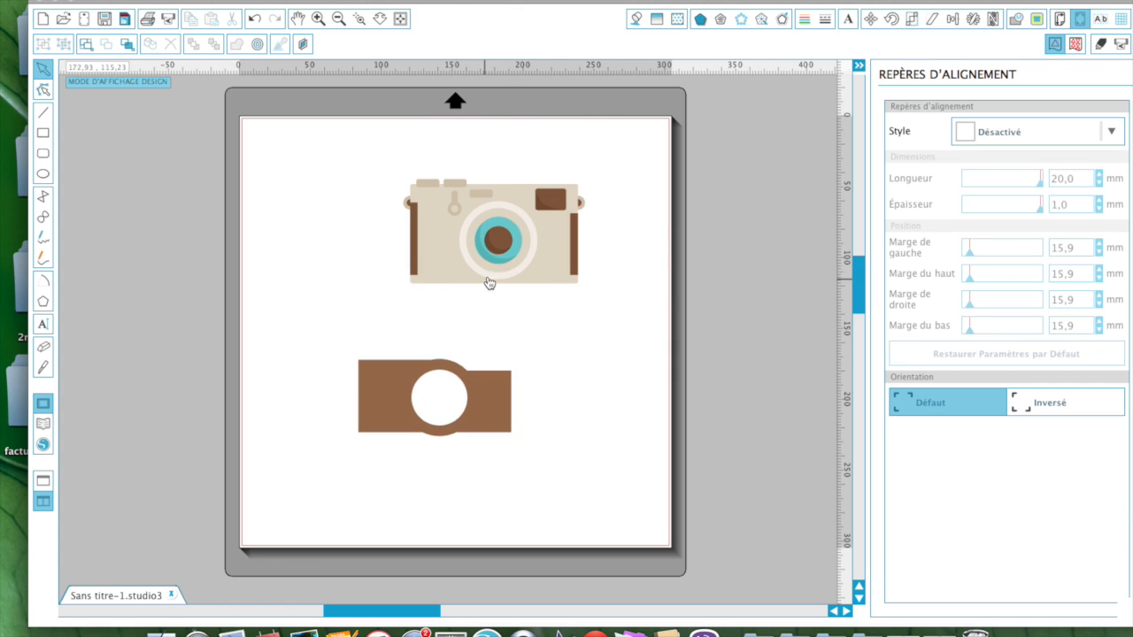
Step: Spread the teal rings, beige ring and body, brown layer, and keyhole piece apart across the mat
drag(491, 255, 317, 314)
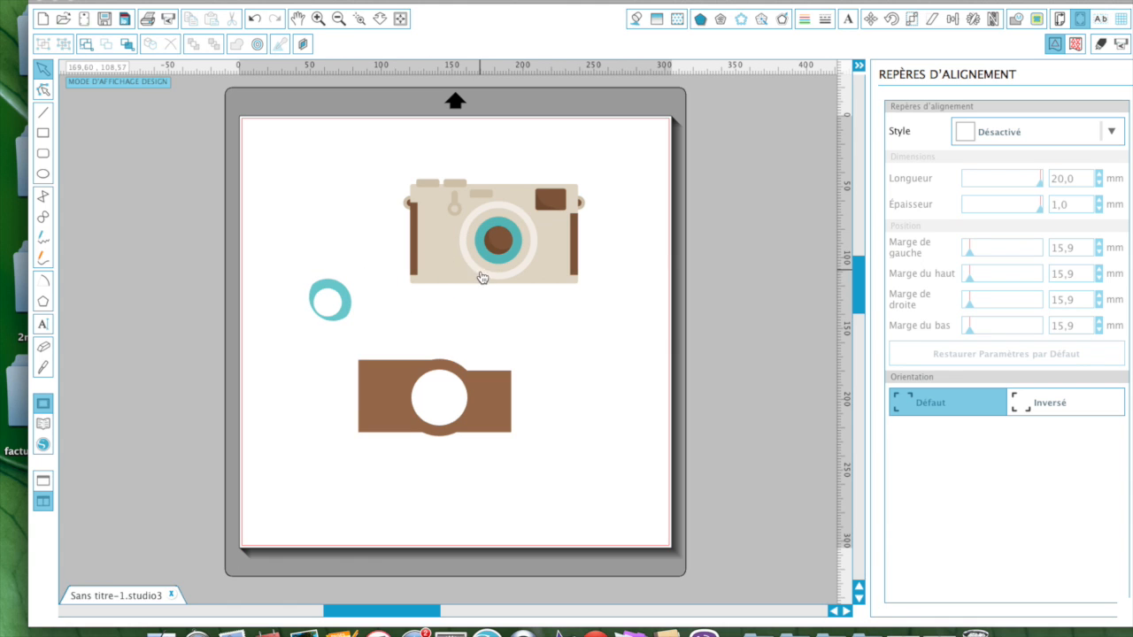
drag(492, 254, 592, 408)
drag(475, 277, 315, 221)
drag(443, 254, 544, 512)
drag(435, 232, 651, 174)
drag(451, 241, 135, 346)
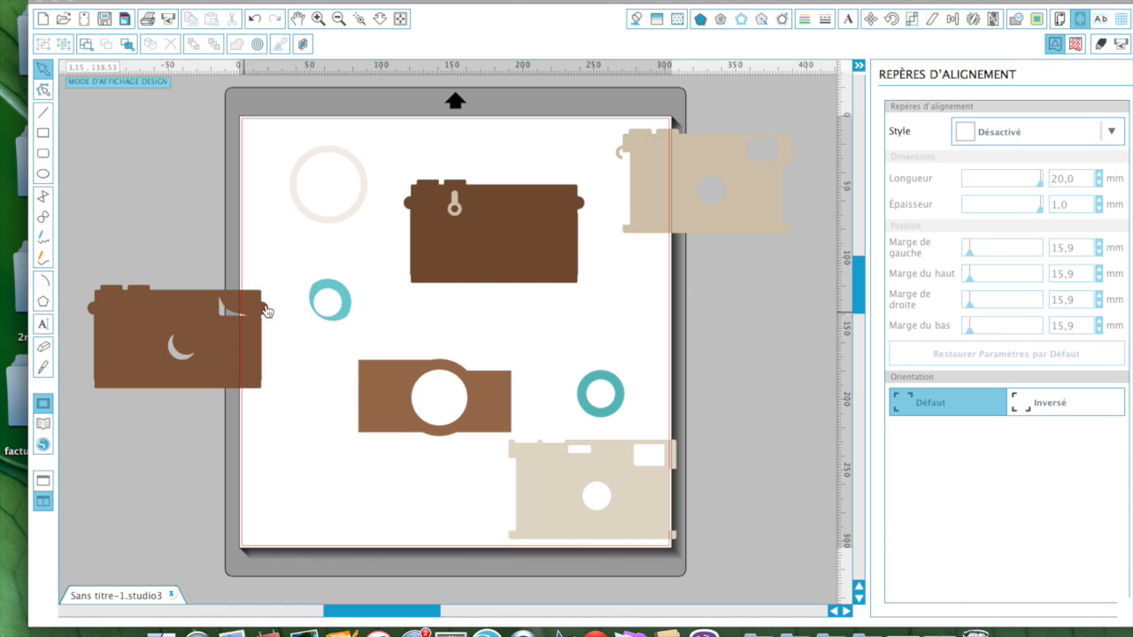
drag(452, 211, 366, 258)
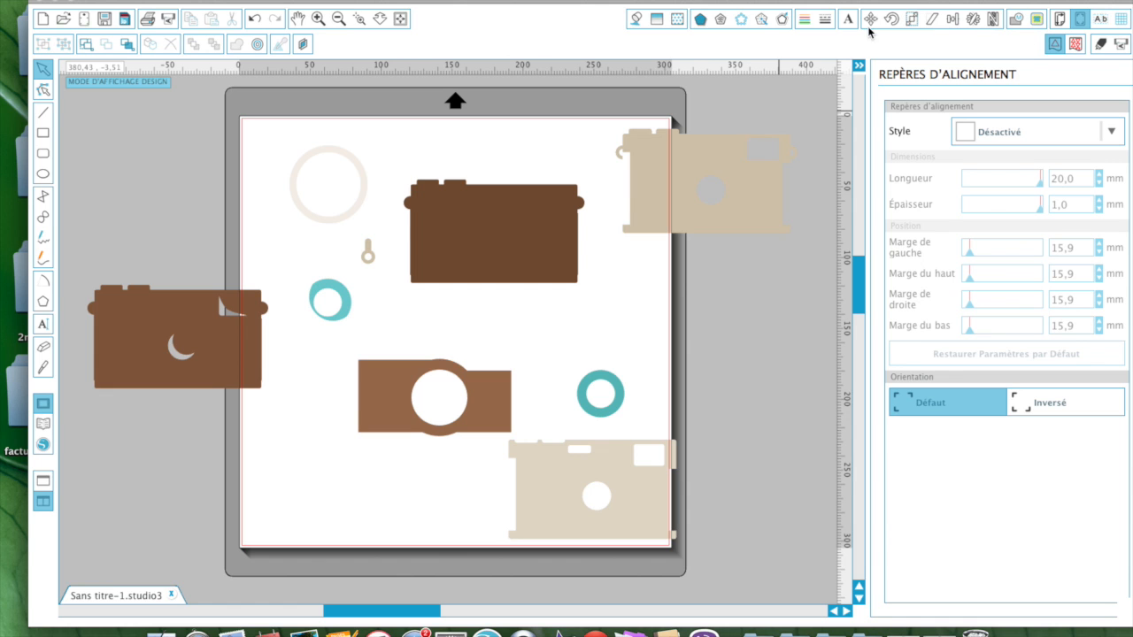
click(1059, 19)
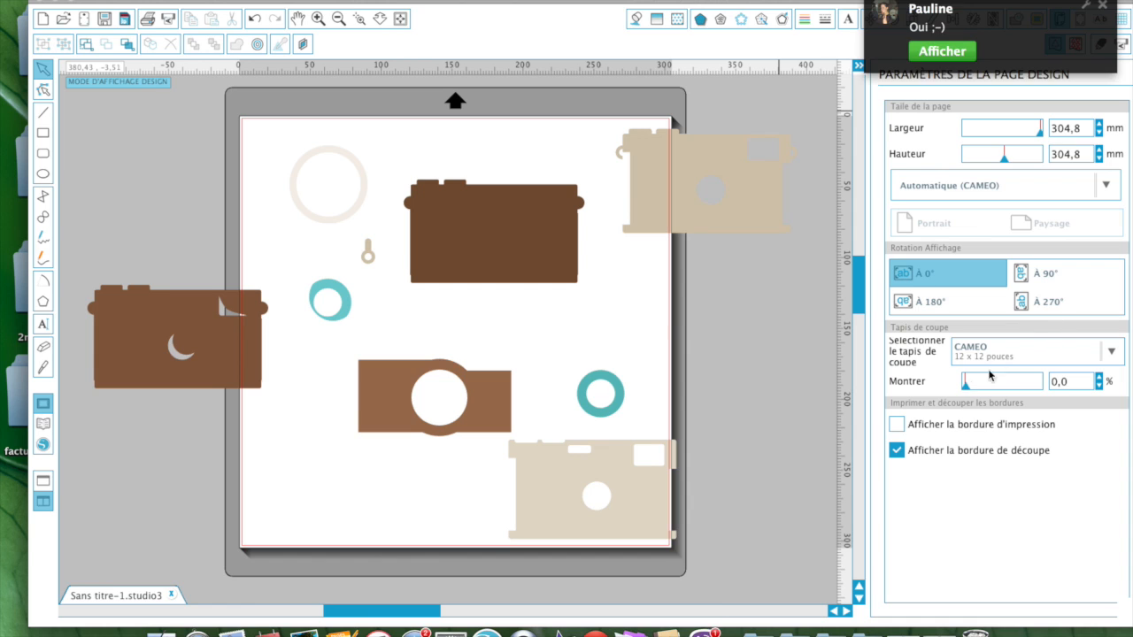
click(1103, 9)
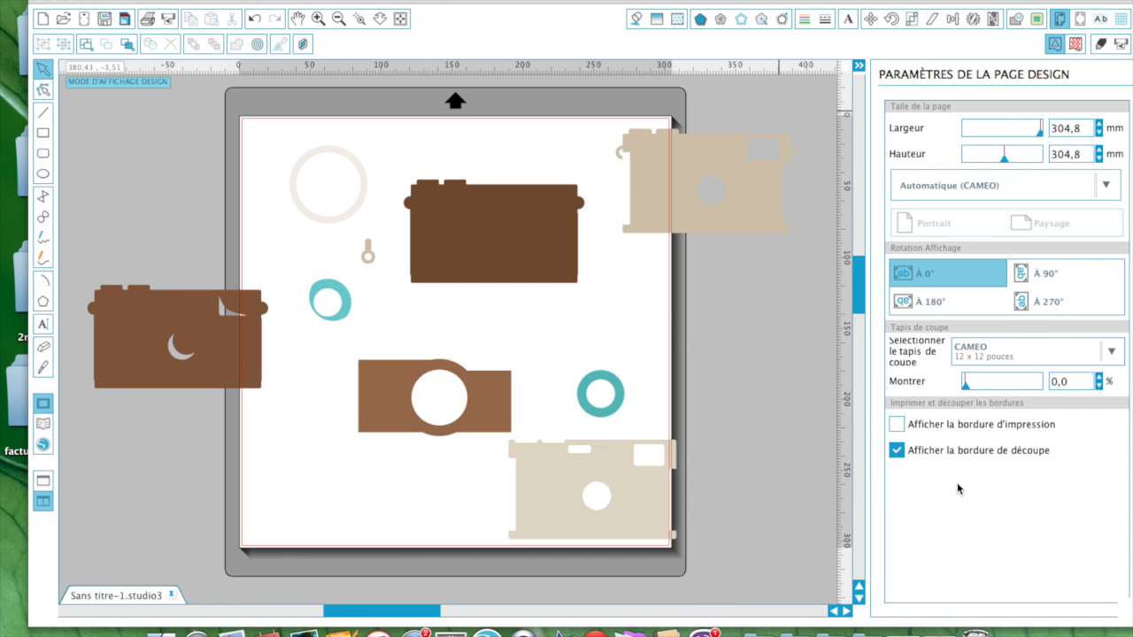
Step: Raise the Montrer mat display and nudge the cream ring up toward the top
drag(967, 391, 1008, 384)
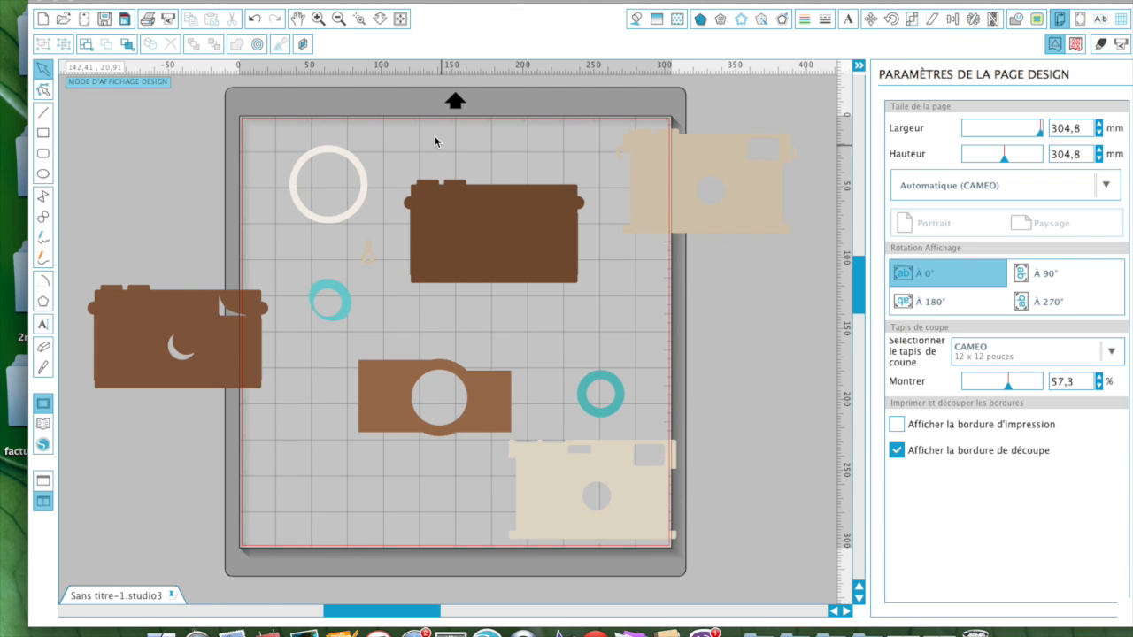
drag(328, 149, 291, 142)
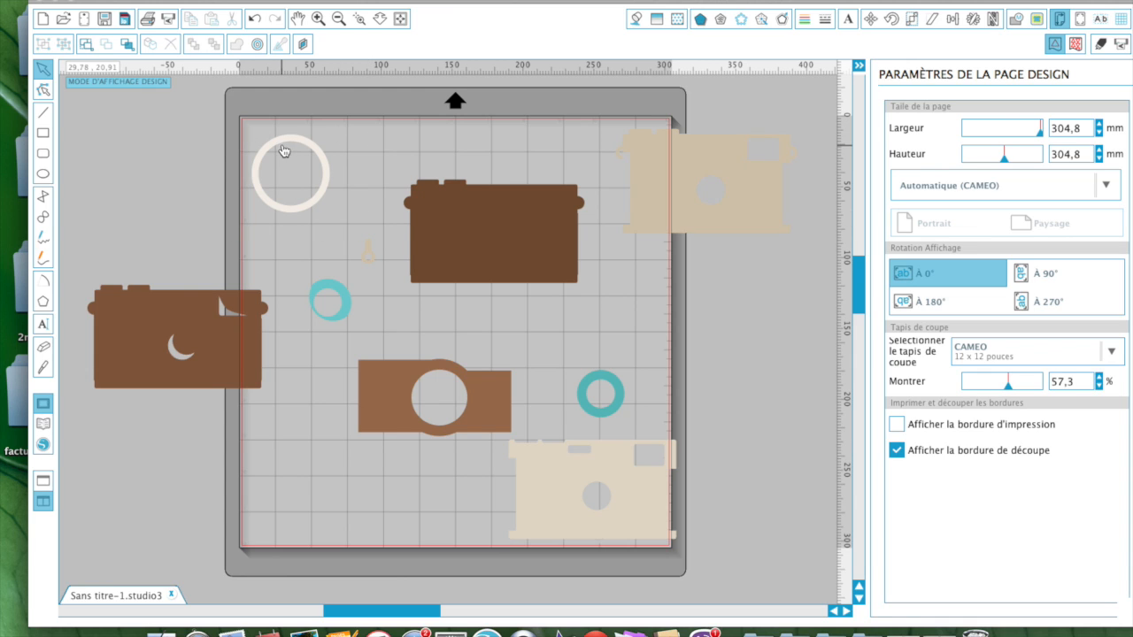
drag(286, 146, 312, 139)
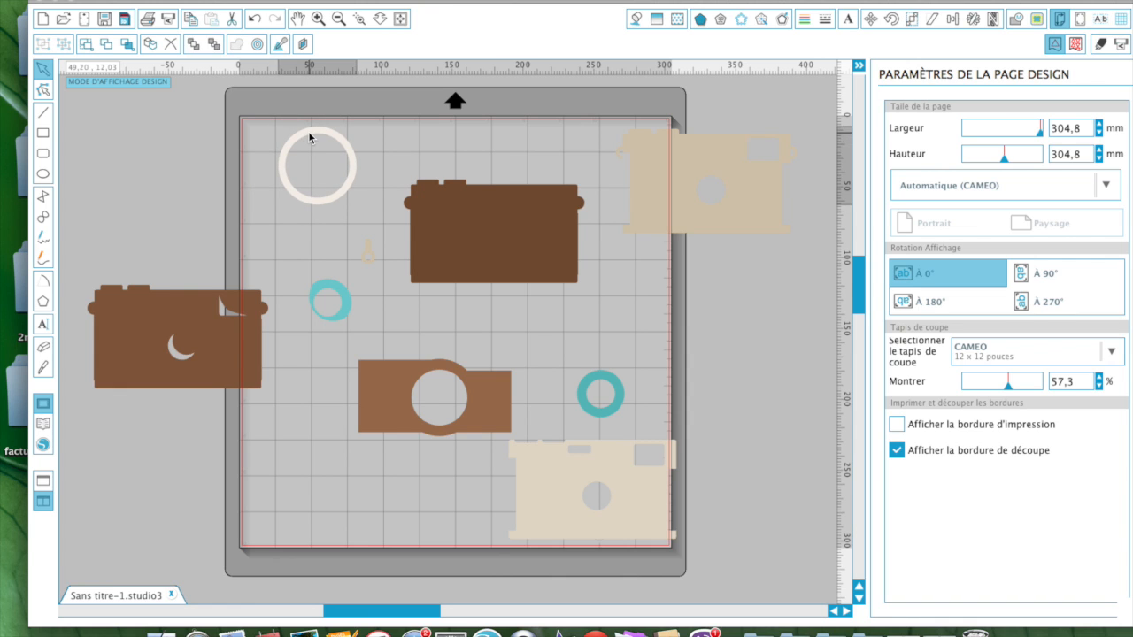
Step: Raise the dark brown body toward the top and fade Montrer to about 1,6 %
drag(488, 216, 501, 172)
click(277, 331)
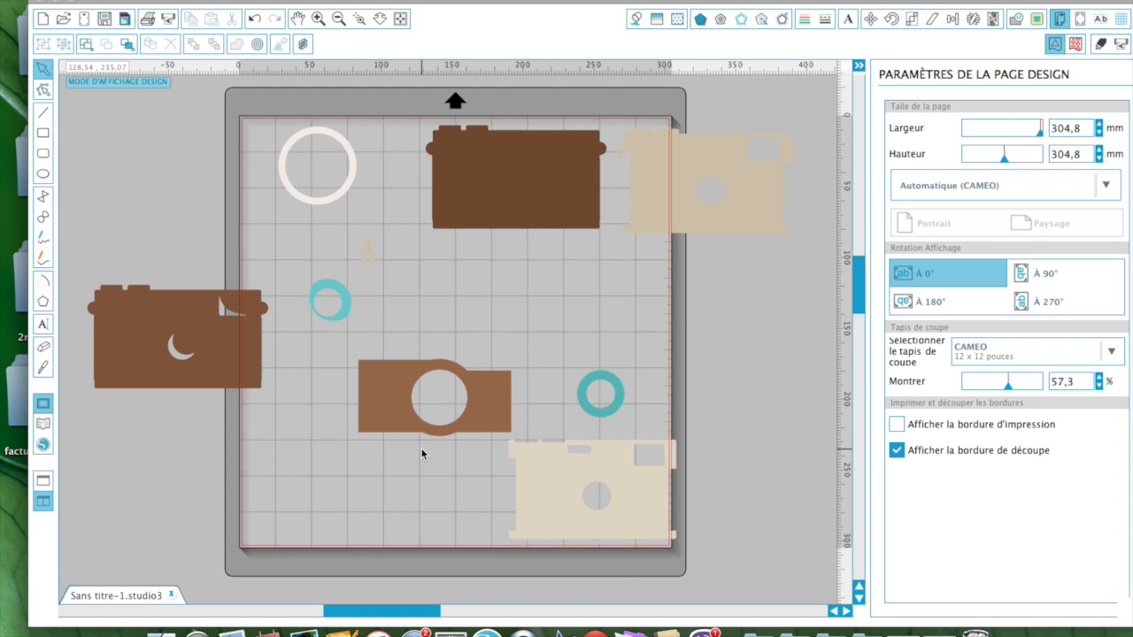
click(967, 387)
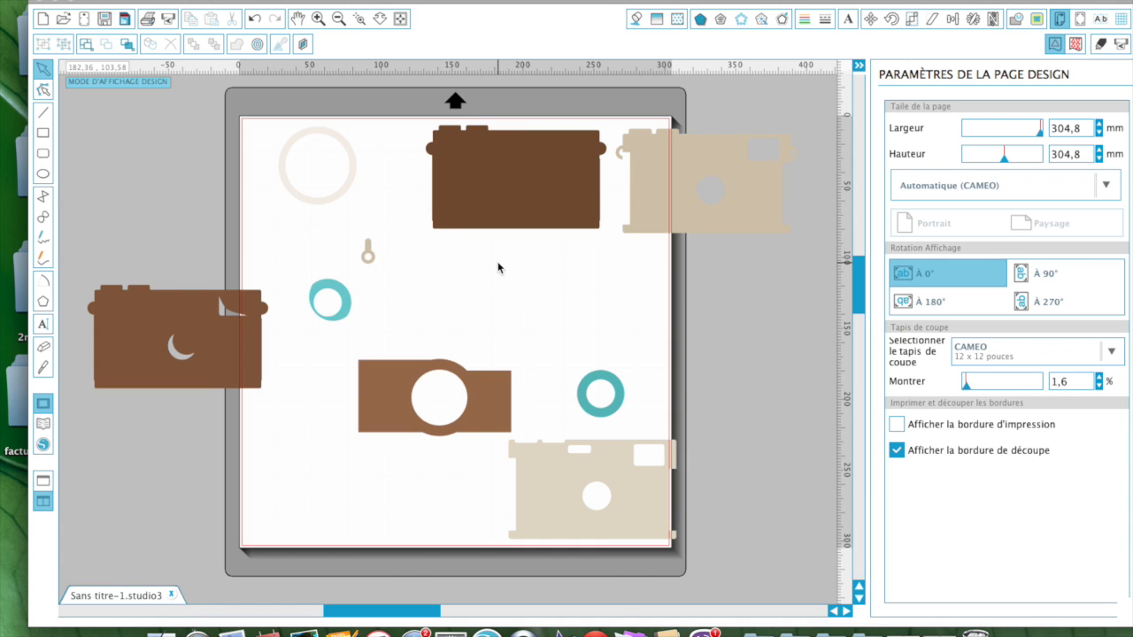
Step: Undo every piece move and separation back past the camera import
click(254, 19)
click(254, 19)
click(254, 20)
click(254, 20)
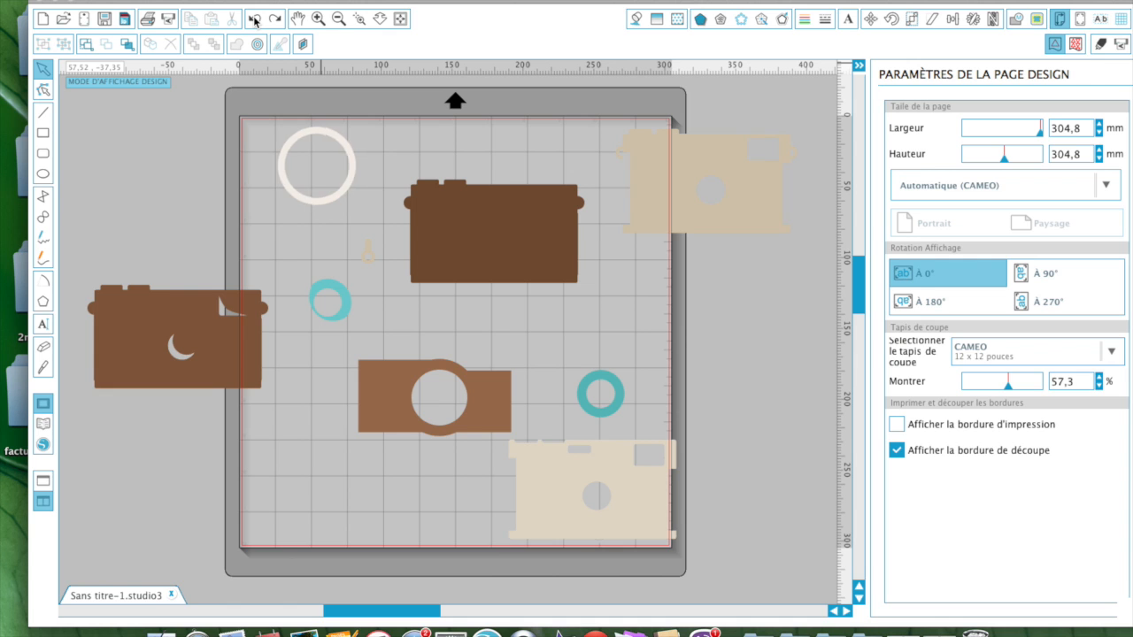
click(254, 20)
click(254, 21)
click(254, 20)
click(254, 21)
click(254, 20)
click(254, 21)
click(254, 19)
click(254, 18)
click(254, 19)
click(254, 19)
click(254, 18)
click(254, 18)
click(254, 18)
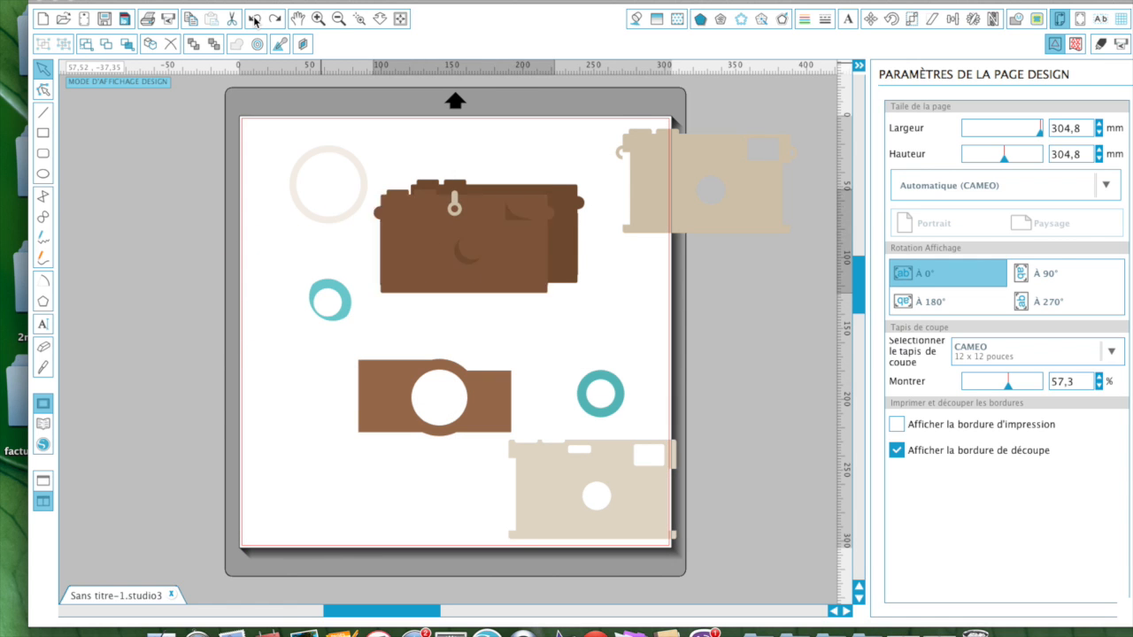
click(254, 19)
click(254, 19)
click(254, 19)
click(254, 18)
click(254, 19)
click(254, 18)
click(254, 18)
click(254, 19)
click(254, 18)
click(254, 18)
click(254, 18)
click(254, 19)
click(254, 19)
click(254, 19)
click(254, 19)
click(254, 19)
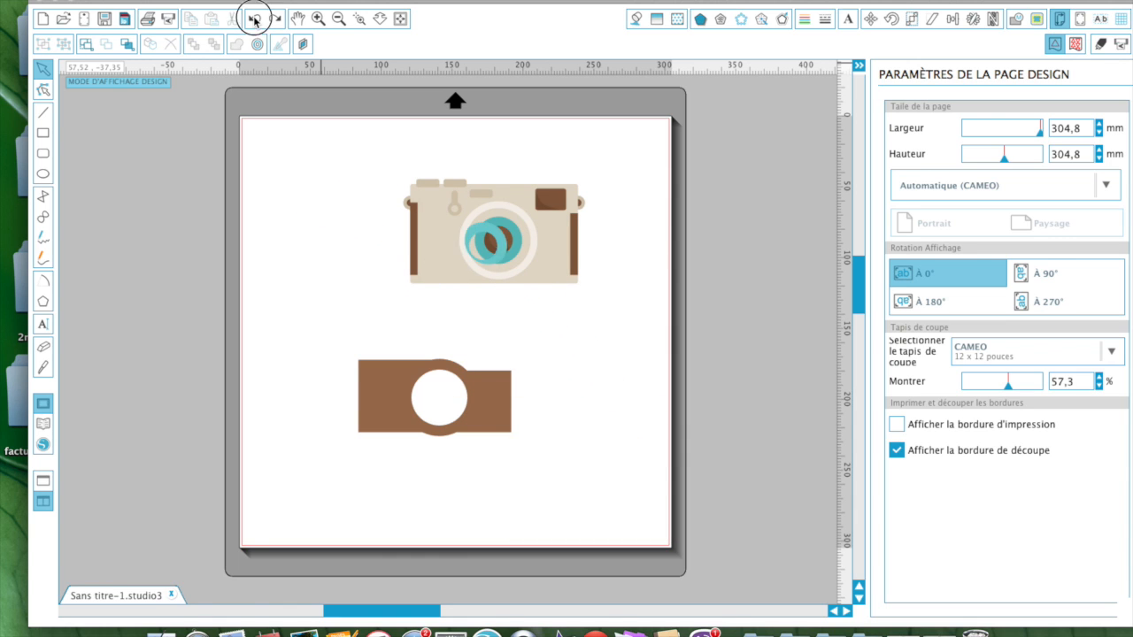
click(254, 18)
click(254, 18)
click(253, 19)
click(254, 18)
click(254, 19)
click(254, 19)
click(254, 18)
click(254, 18)
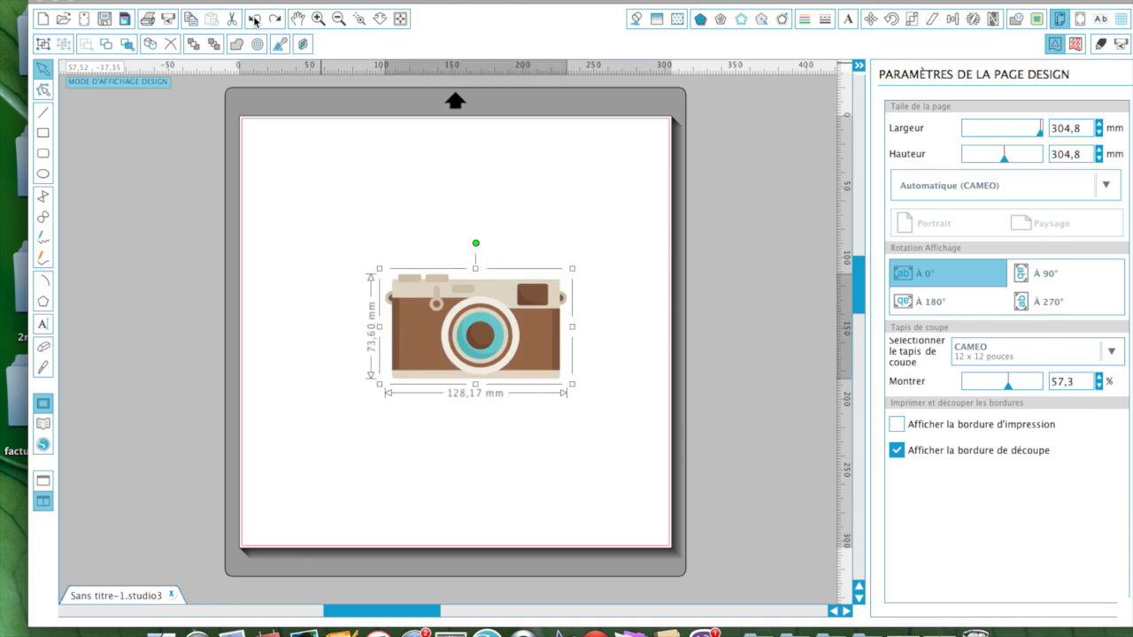
click(254, 19)
click(254, 19)
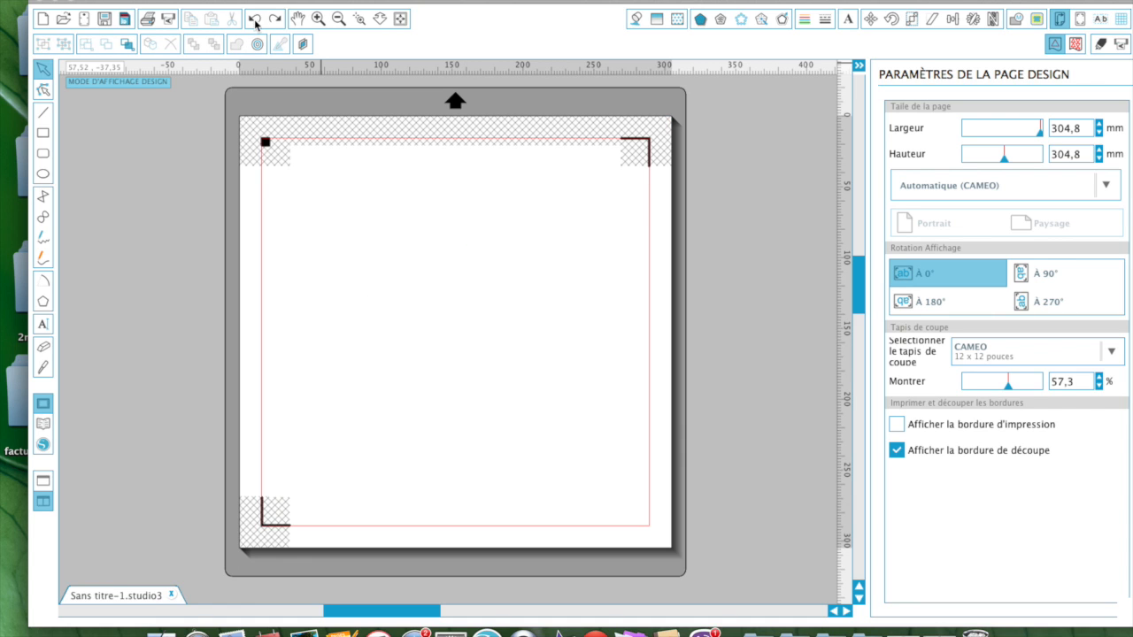
click(254, 19)
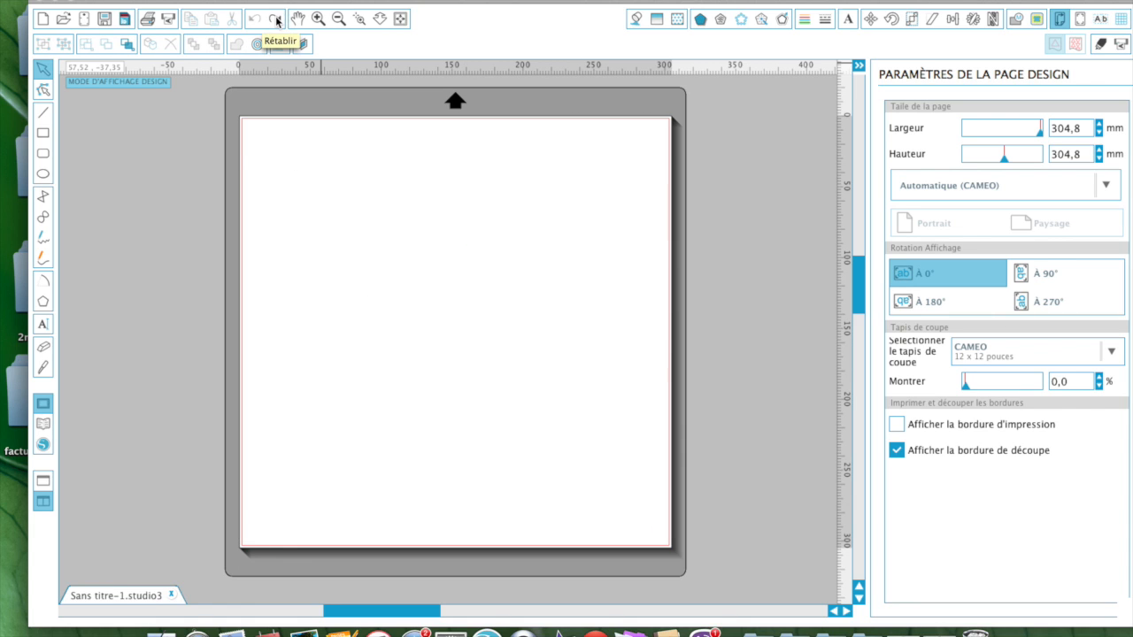
Step: Redo to restore the whole 128,17 × 73,60 mm camera and move it to the mat's upper left
click(276, 19)
click(276, 22)
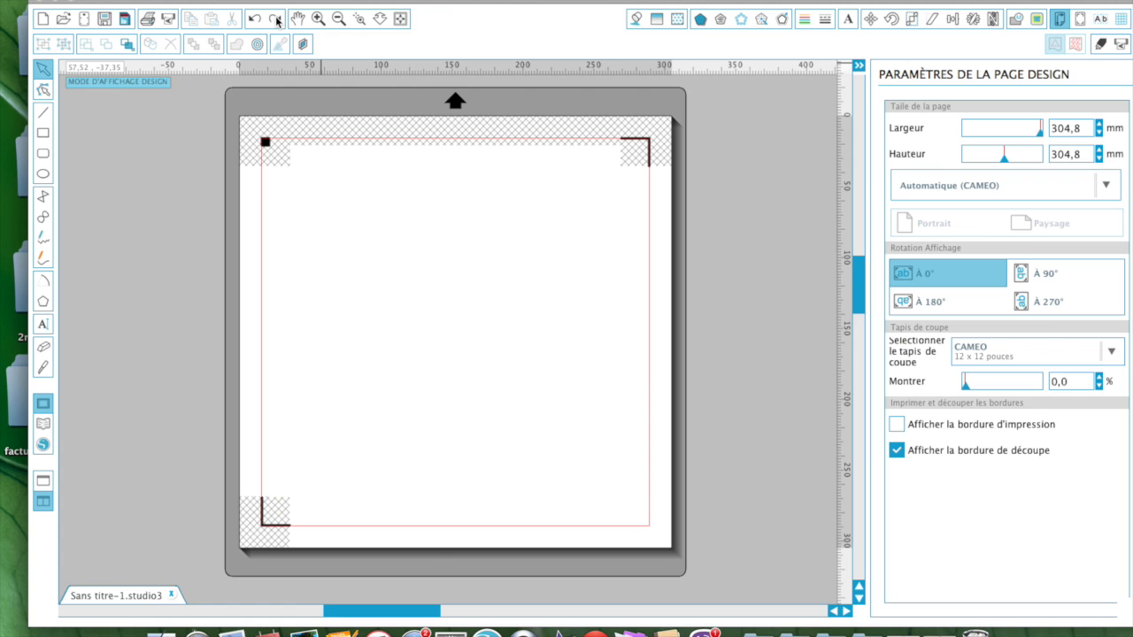
click(277, 19)
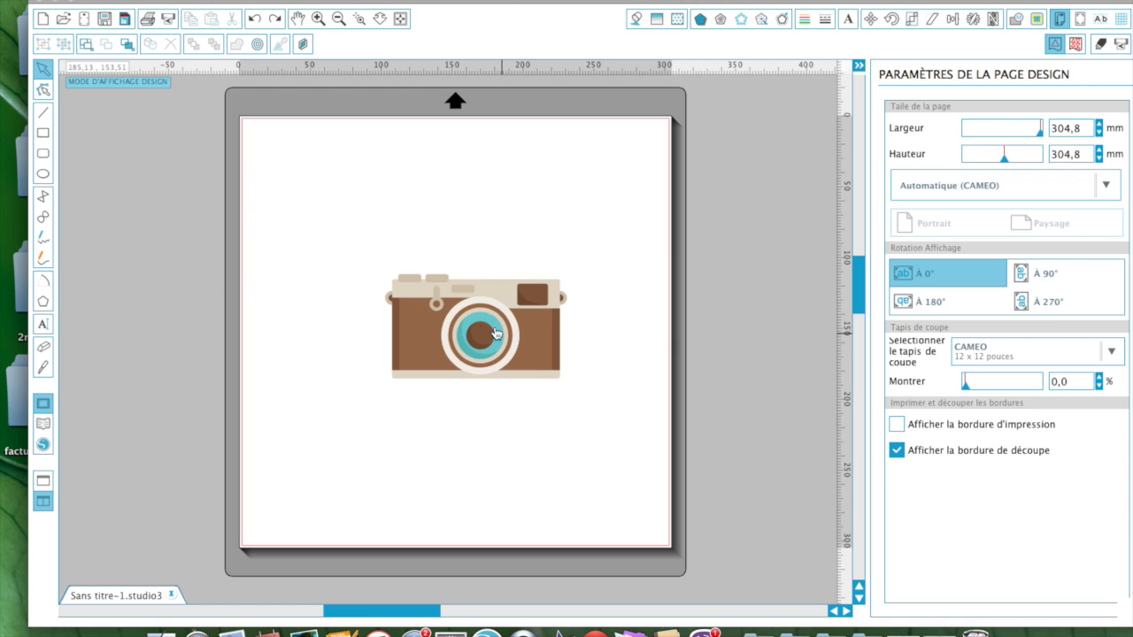
drag(544, 326, 405, 182)
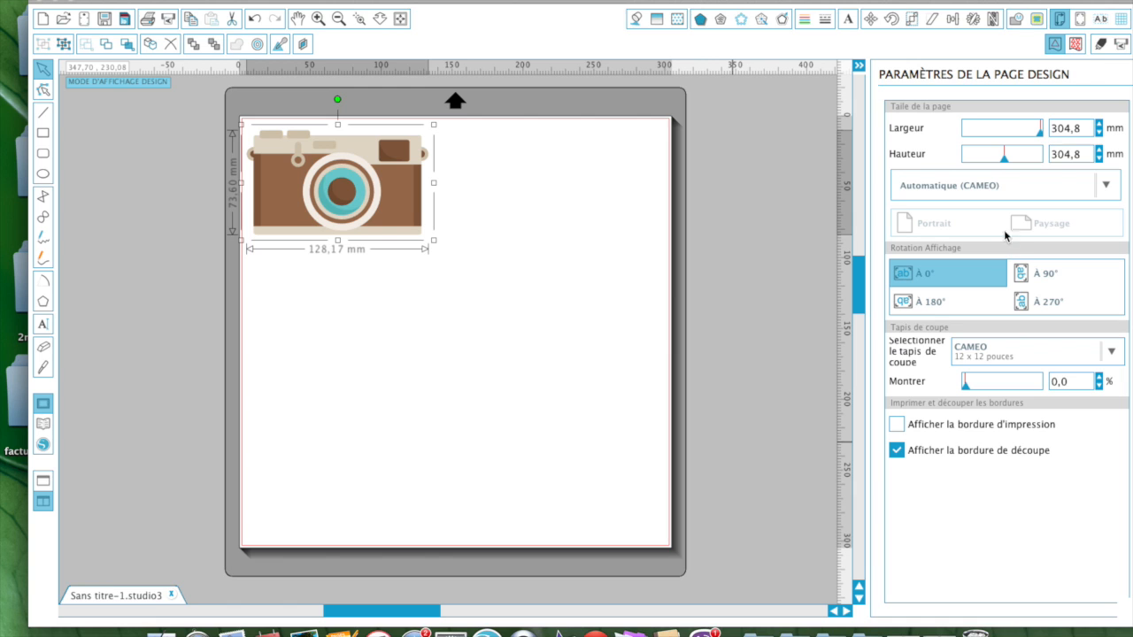
Step: Open the Paramètres de découpe panel for the camera design
click(1100, 45)
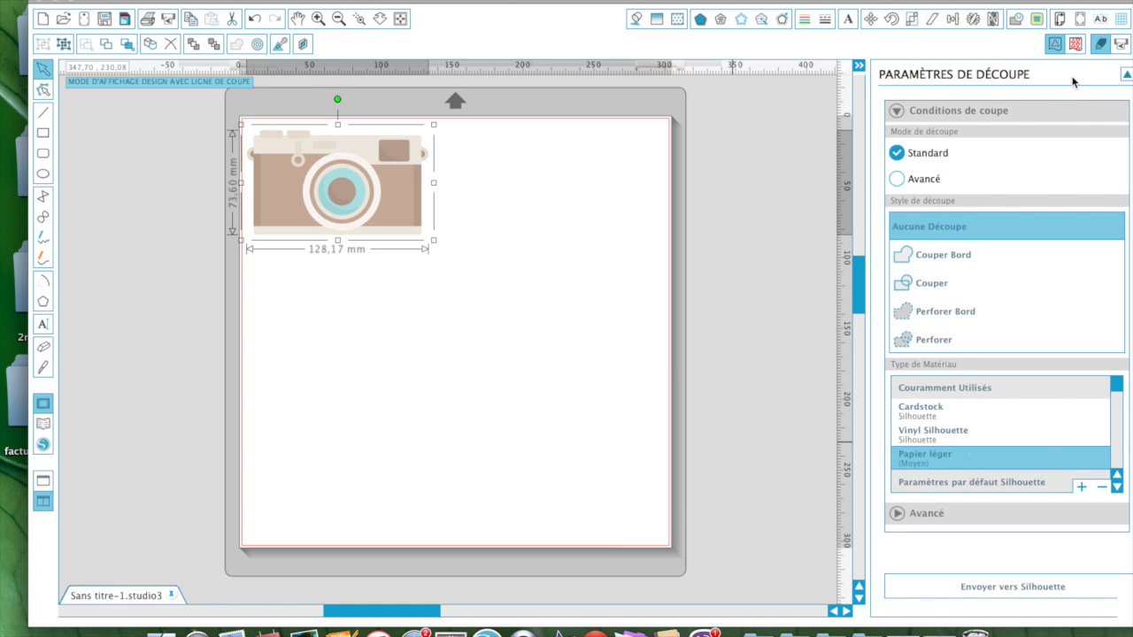
Step: Choose Avancé cutting so the eight RGB colour layers are listed by colour
click(895, 180)
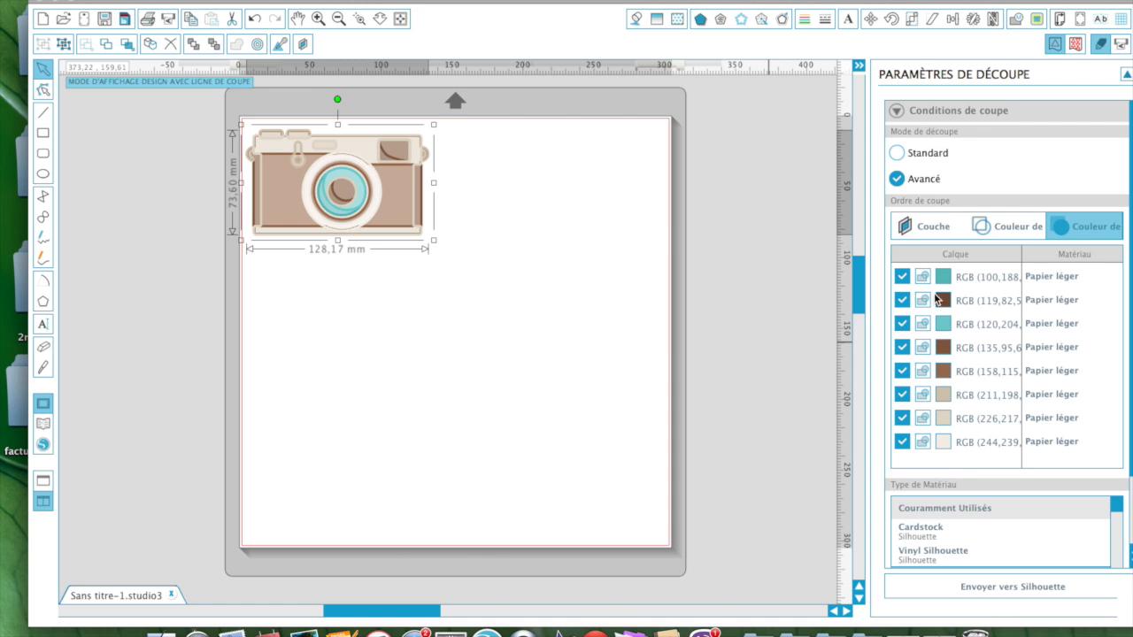
Step: Untick colour layers 2 through 8, leaving only the teal RGB (100,188,…) layer to cut
click(903, 301)
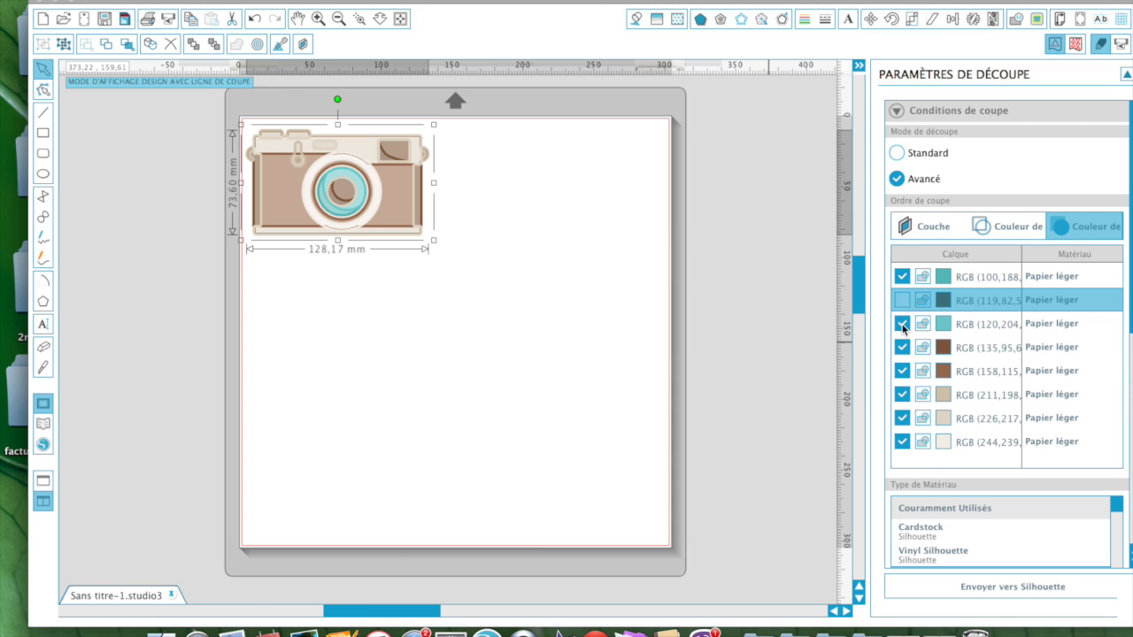
click(902, 324)
click(903, 351)
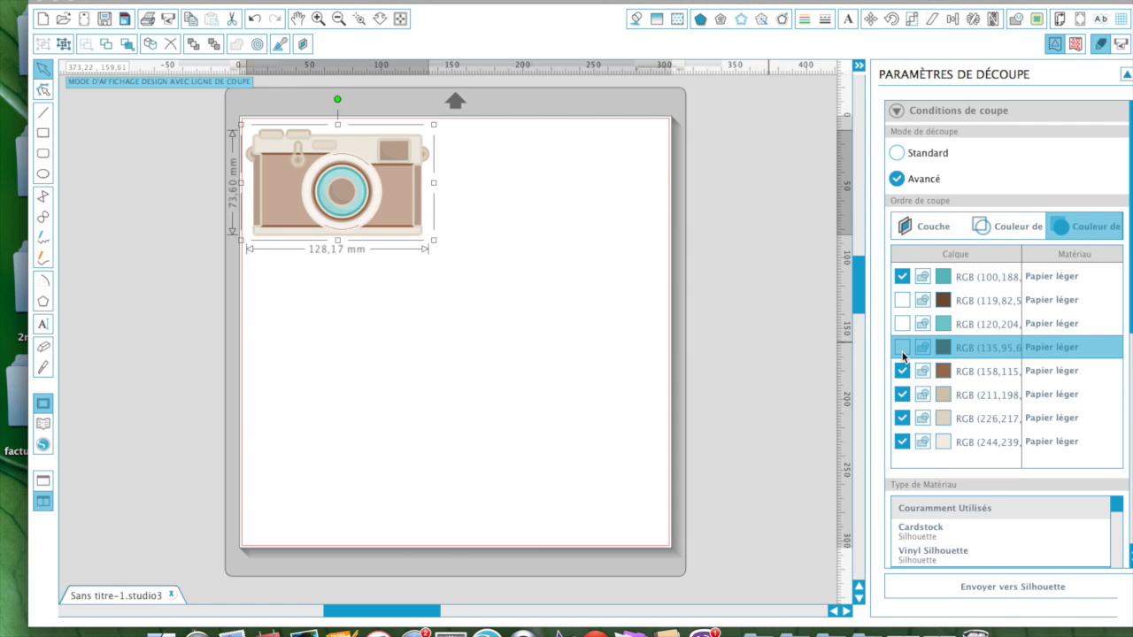
click(903, 372)
click(902, 395)
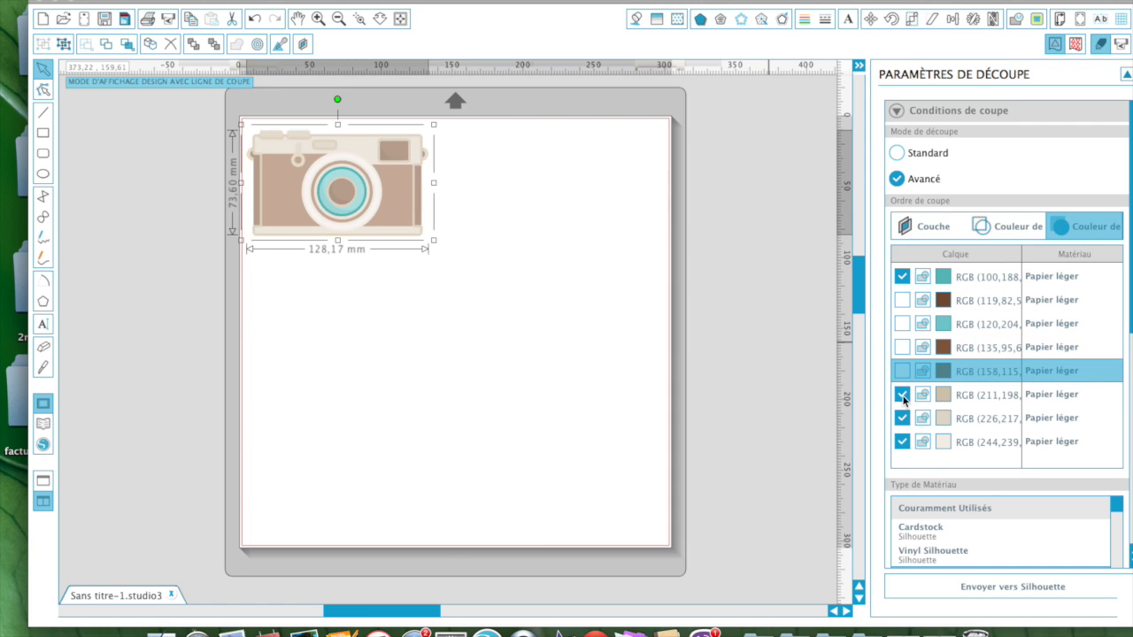
click(903, 418)
click(902, 442)
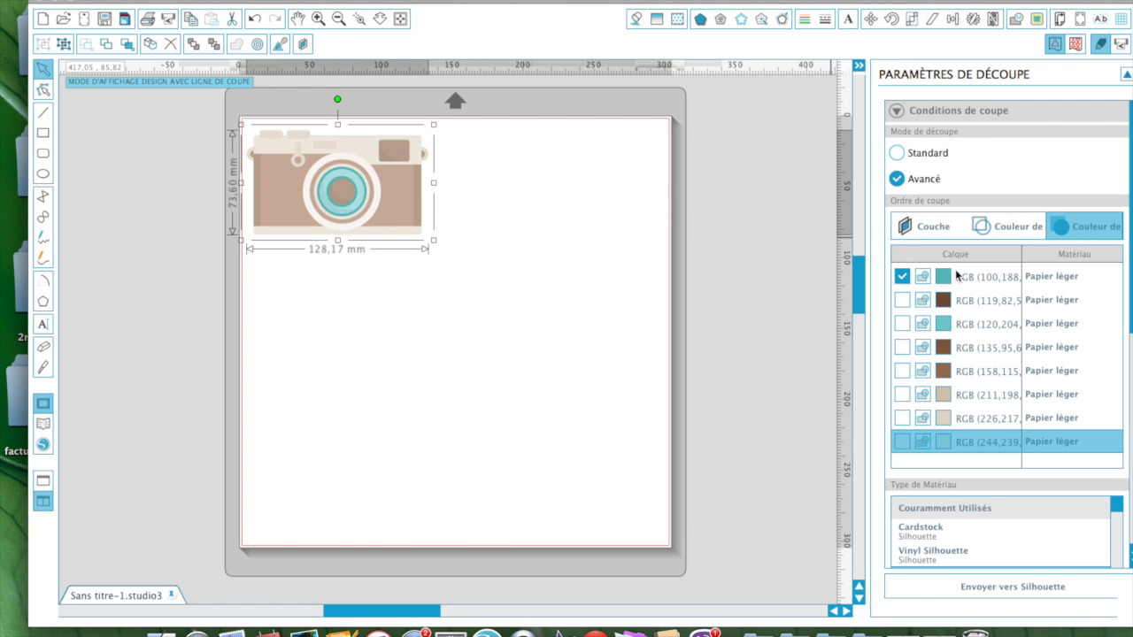
click(1075, 277)
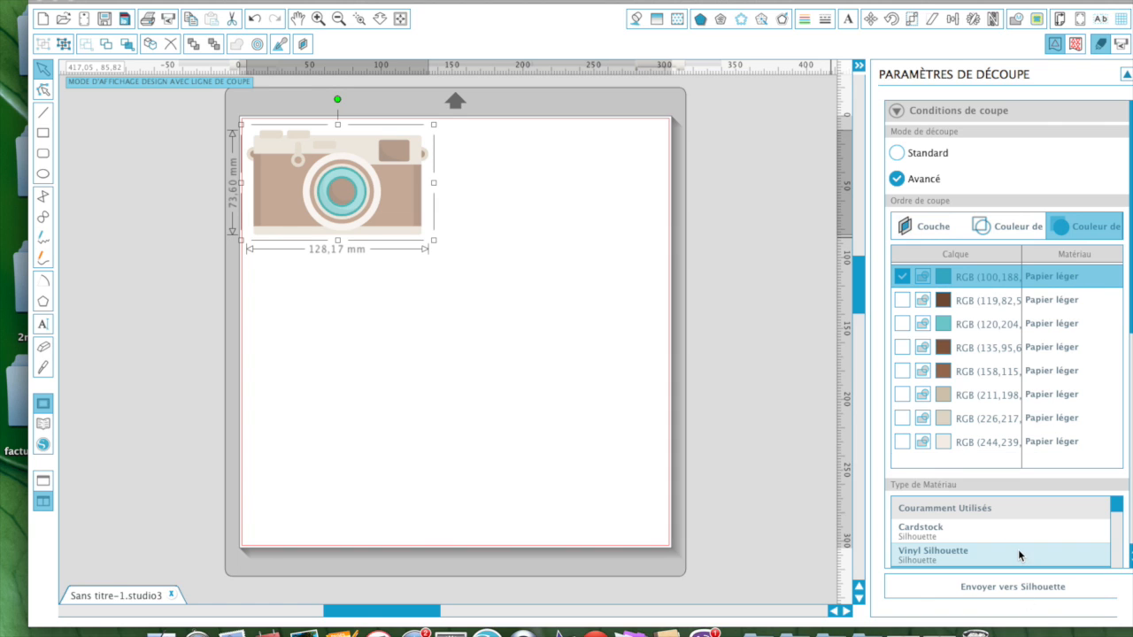
Step: Give the first teal layer the Cardstock material
scroll(1018, 549, down, 2)
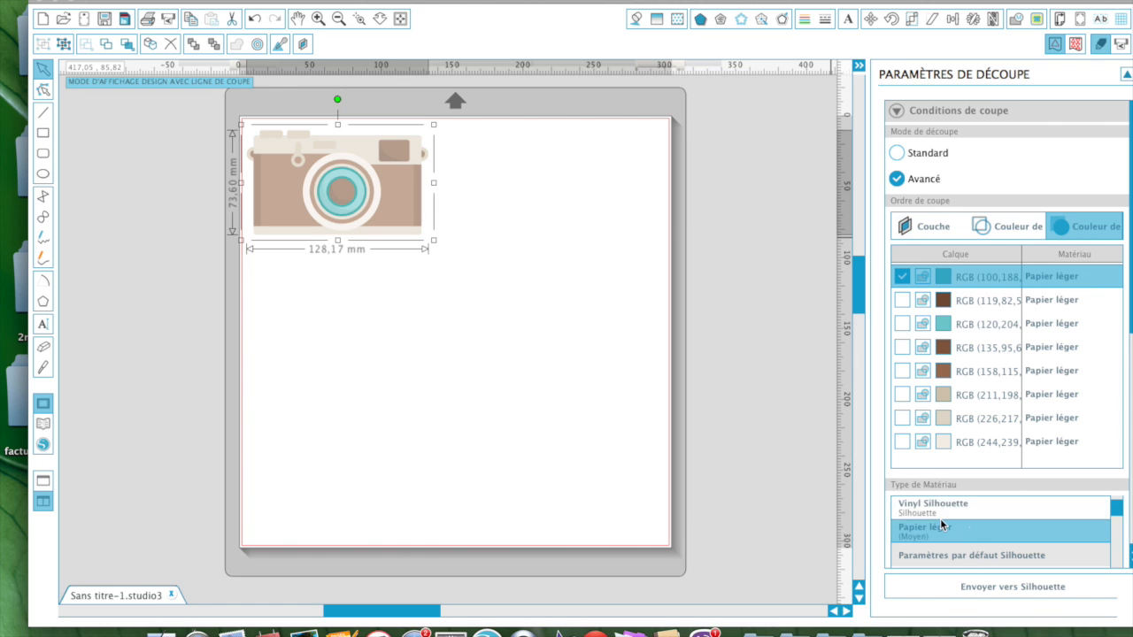
scroll(941, 525, up, 2)
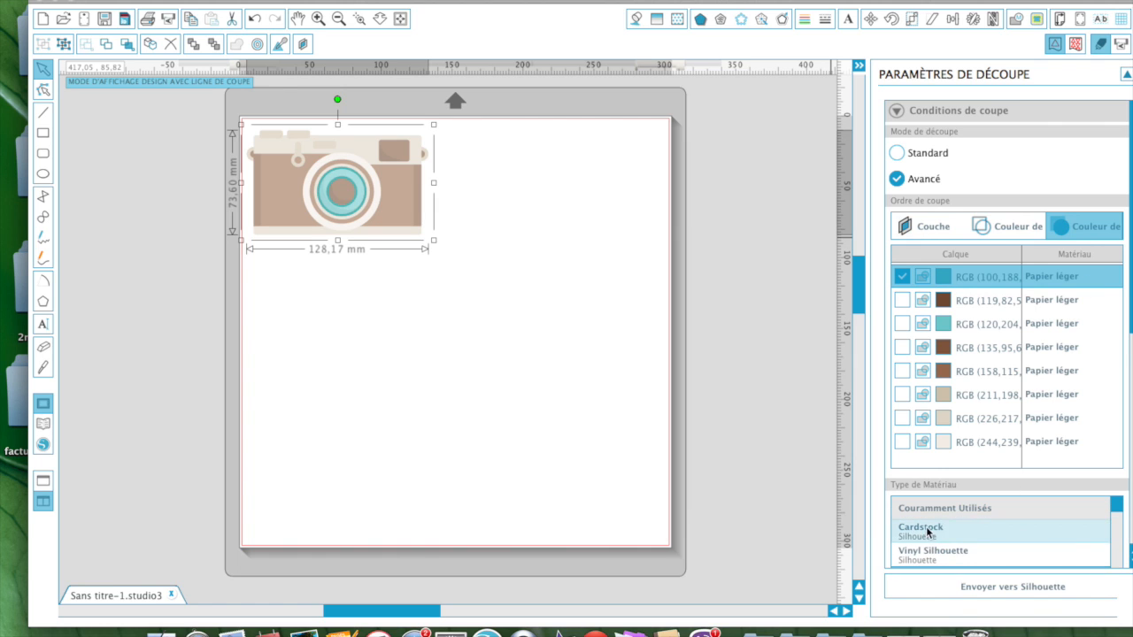
click(928, 529)
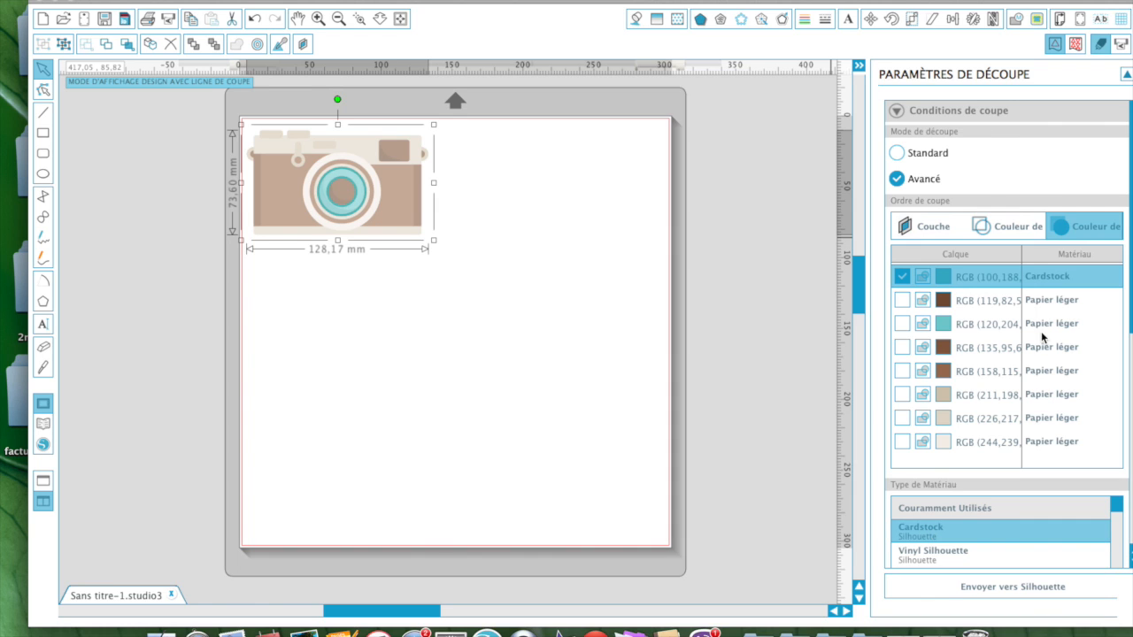
Step: Give the lighter teal RGB (120,204,…) layer Cartonnette material, then deselect the design
click(1054, 306)
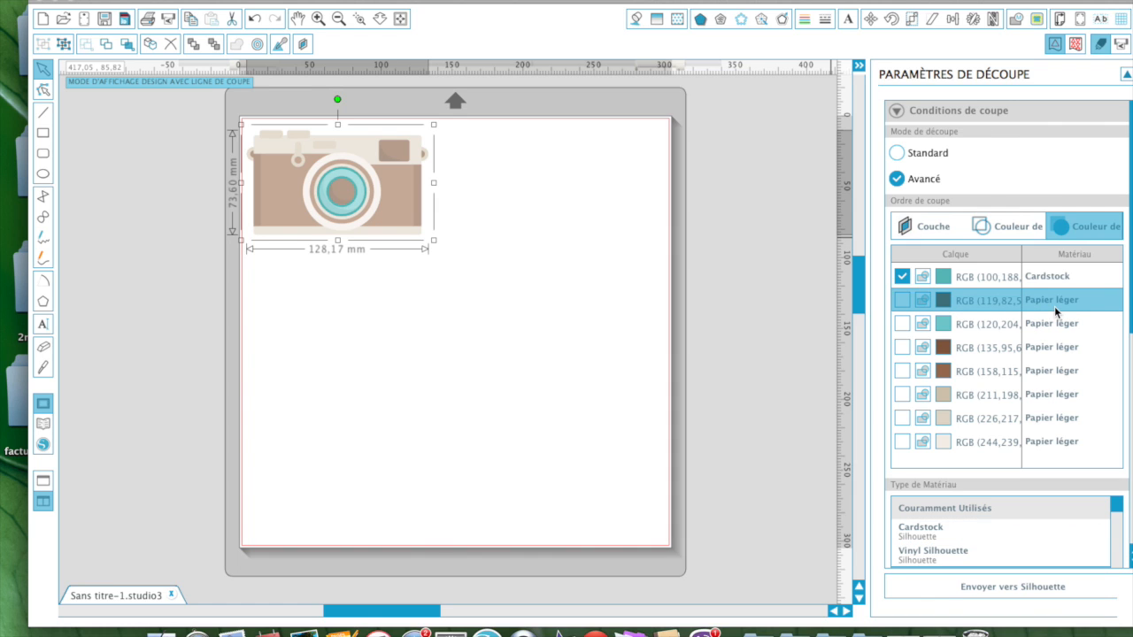
click(1054, 328)
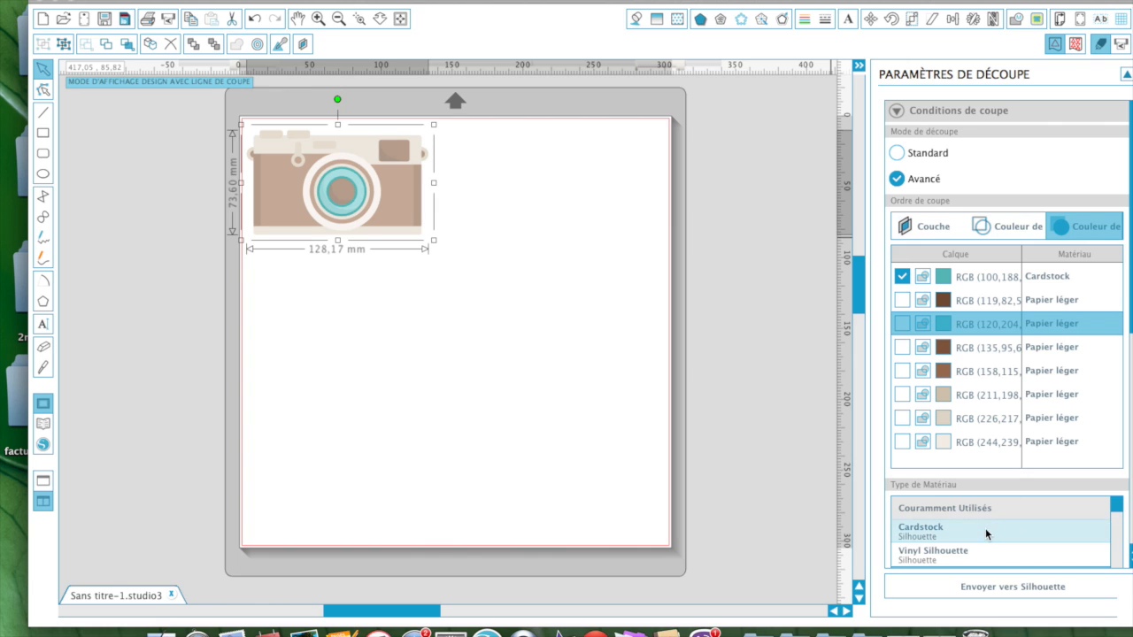
scroll(985, 529, down, 2)
scroll(985, 528, down, 5)
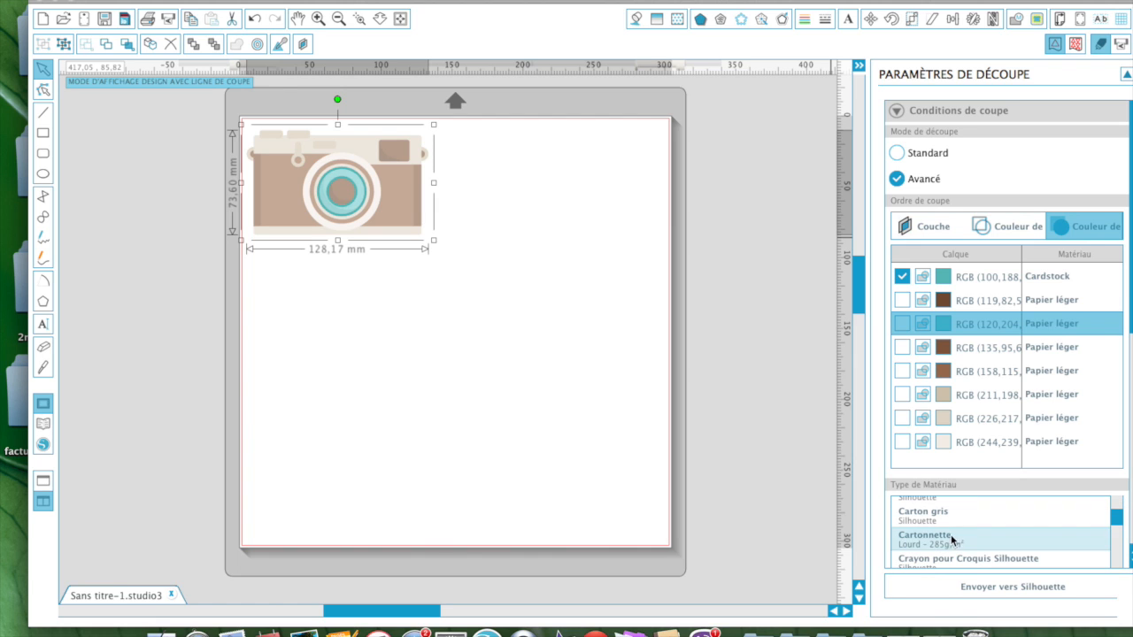
click(945, 542)
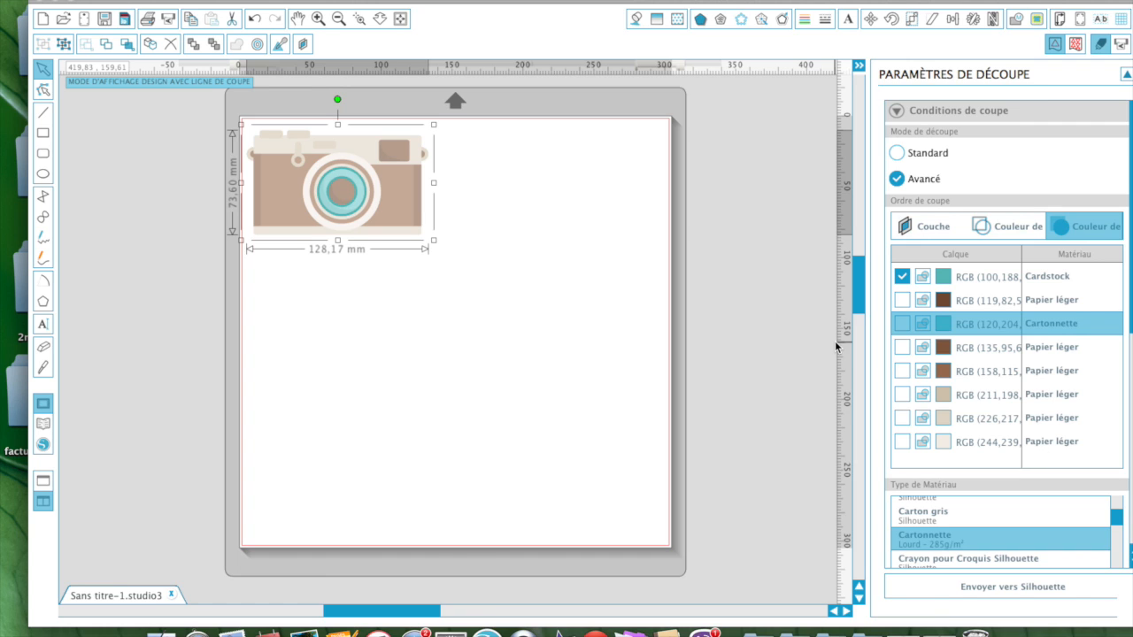
click(797, 370)
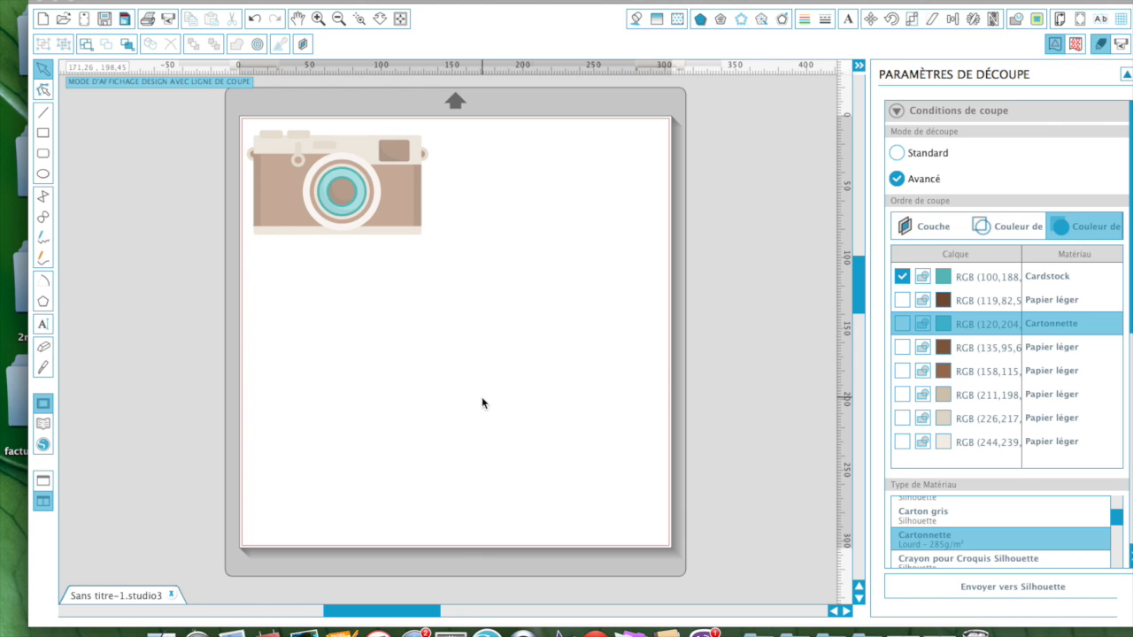
Step: Untick the first teal layer and tick the dark brown RGB (119,82,…) layer for cutting
click(903, 277)
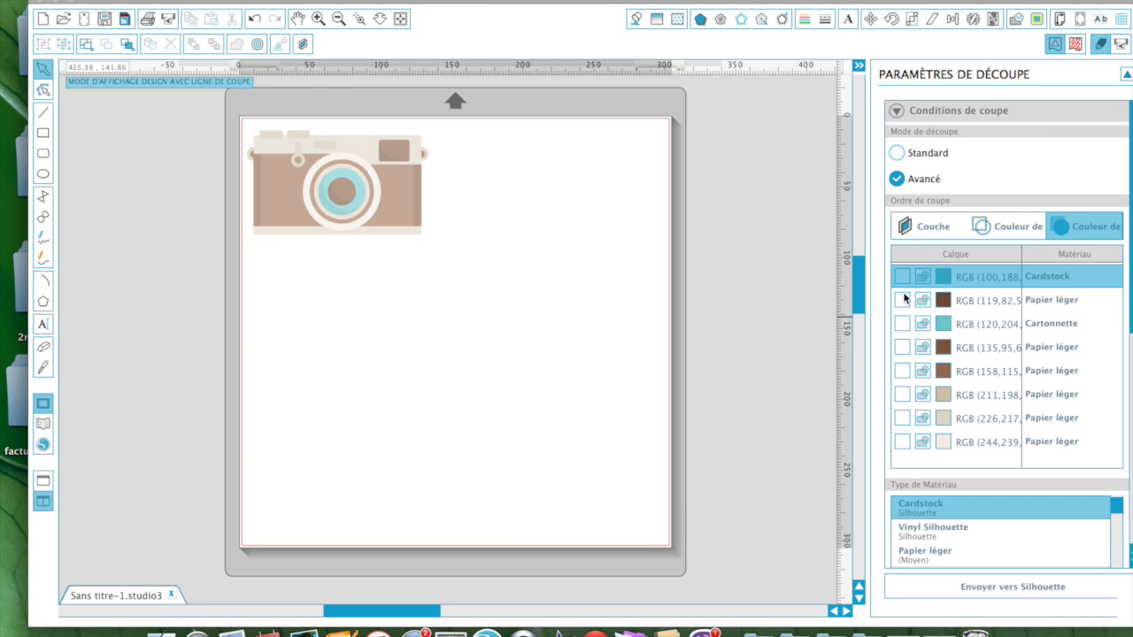
click(901, 300)
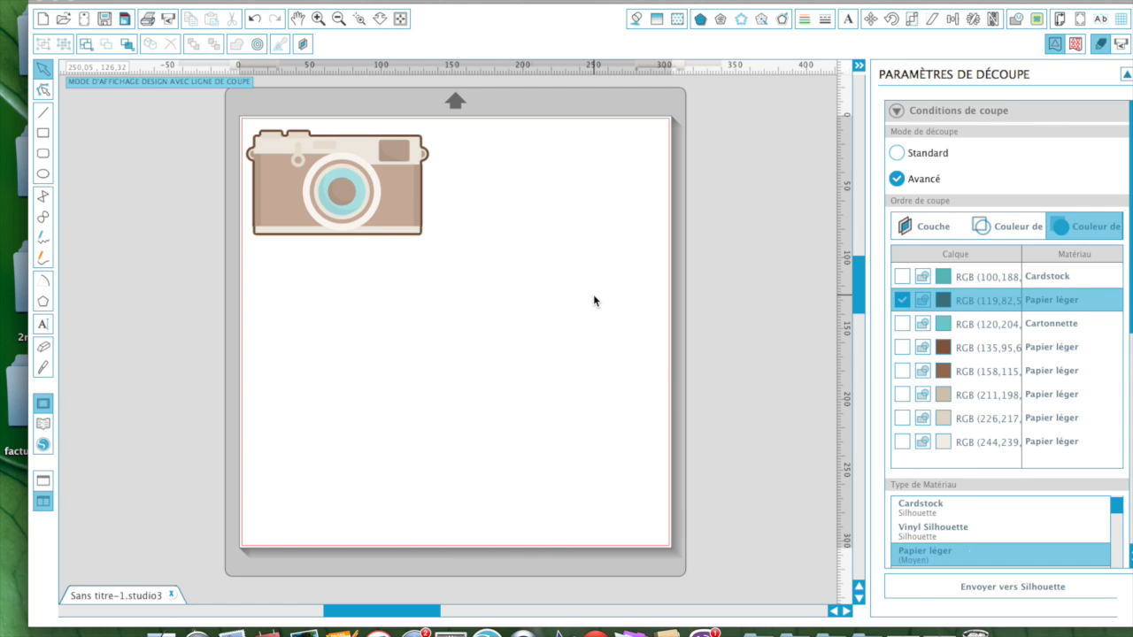
click(394, 221)
Step: Move the camera to near the centre of the mat
drag(393, 221, 491, 280)
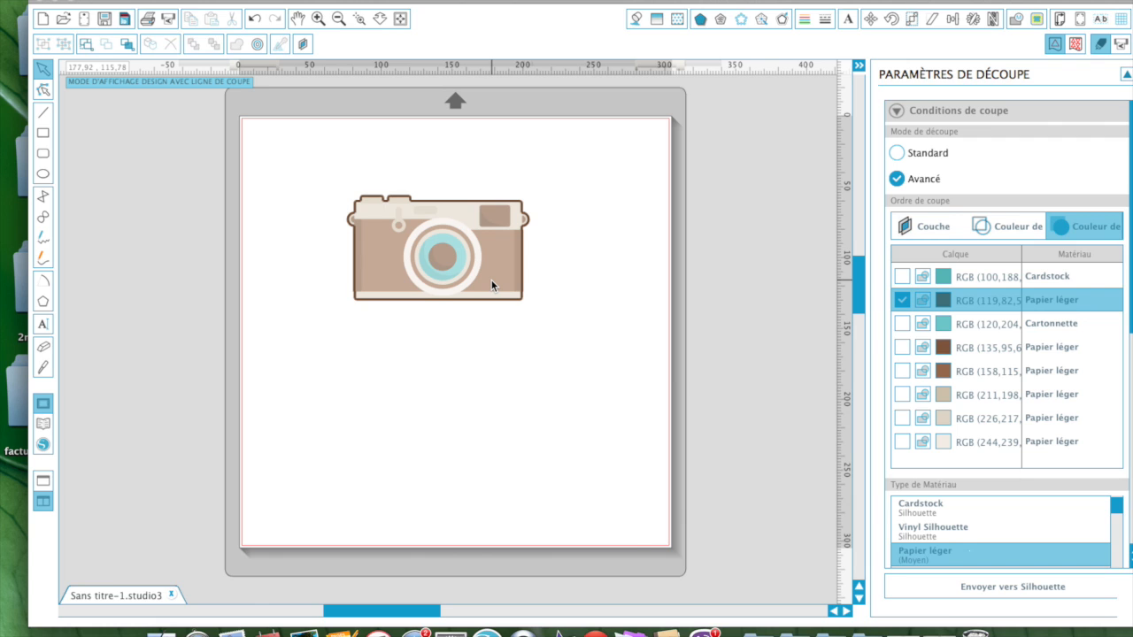
right_click(491, 280)
click(491, 280)
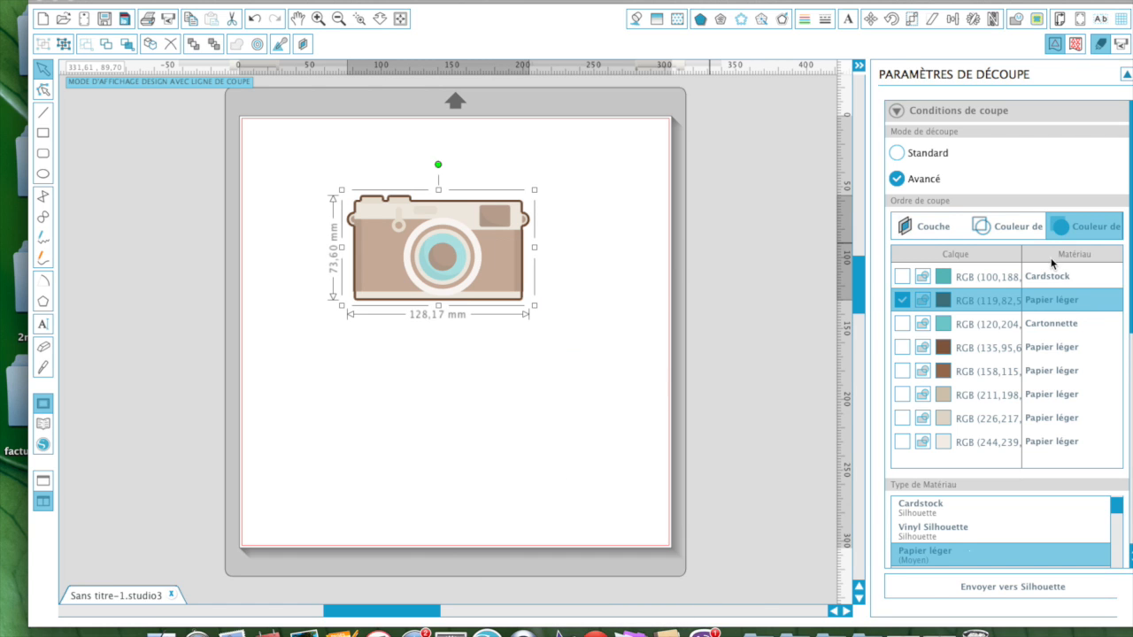
Step: Tick all eight colour layers for cutting, then untick the Cartonnette RGB (120,204,…) layer
click(904, 301)
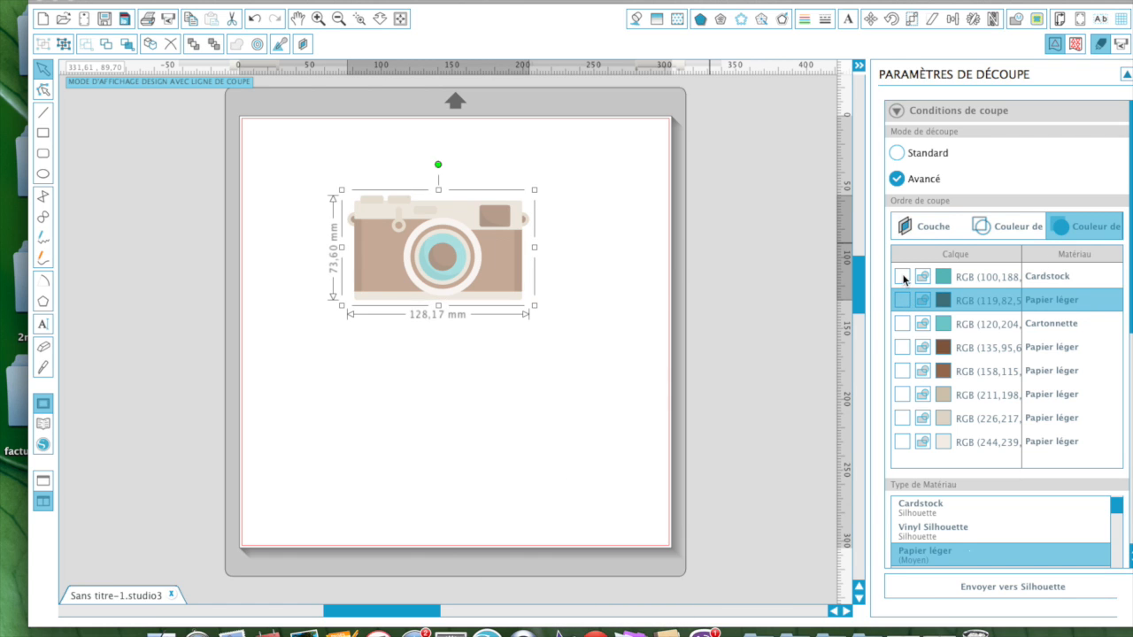
click(901, 276)
click(902, 300)
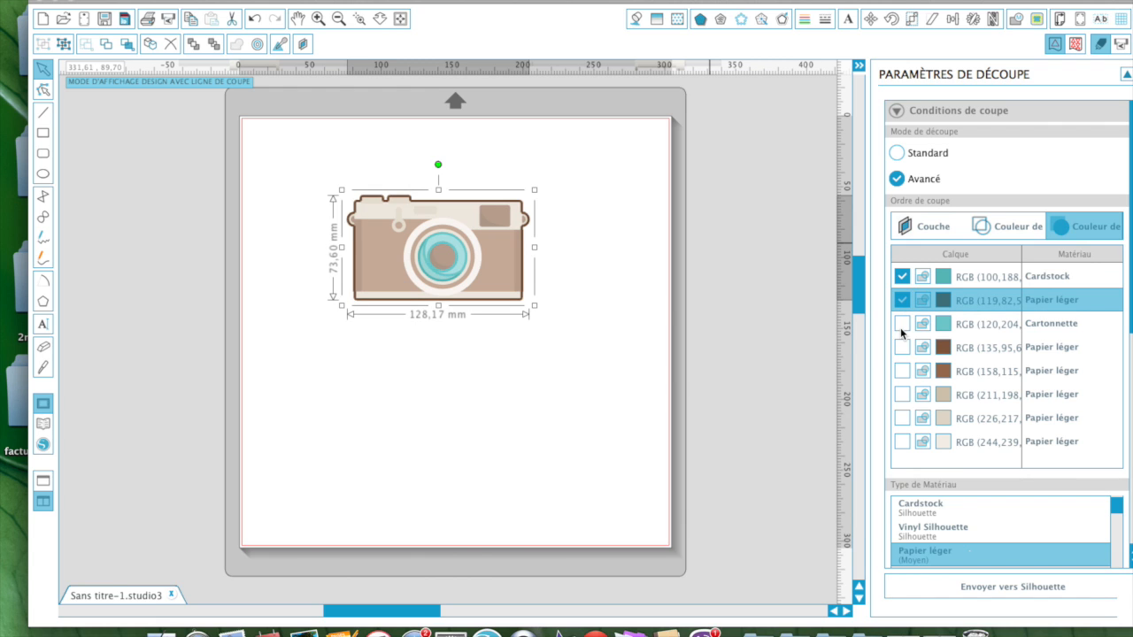
click(901, 324)
click(902, 350)
click(901, 371)
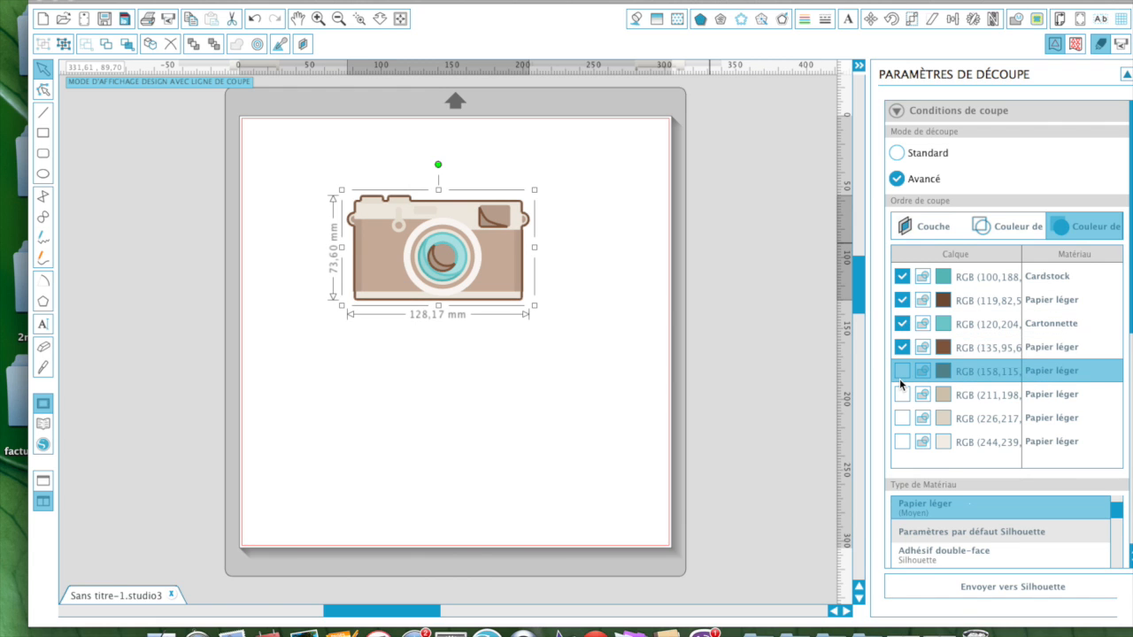
click(902, 372)
click(902, 395)
click(902, 418)
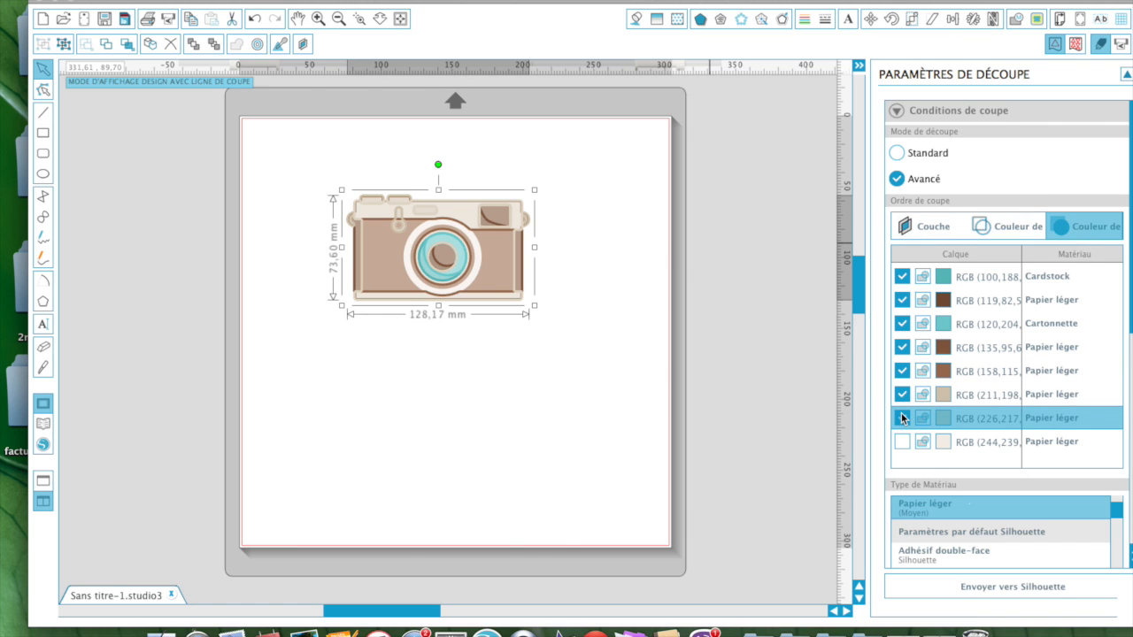
click(902, 441)
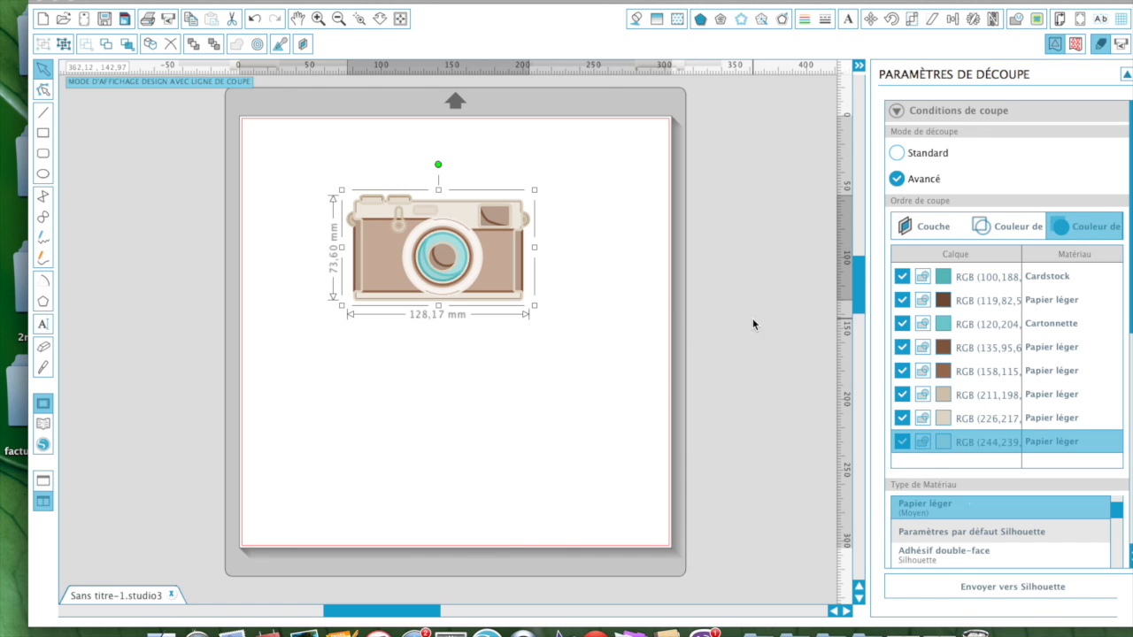
click(901, 326)
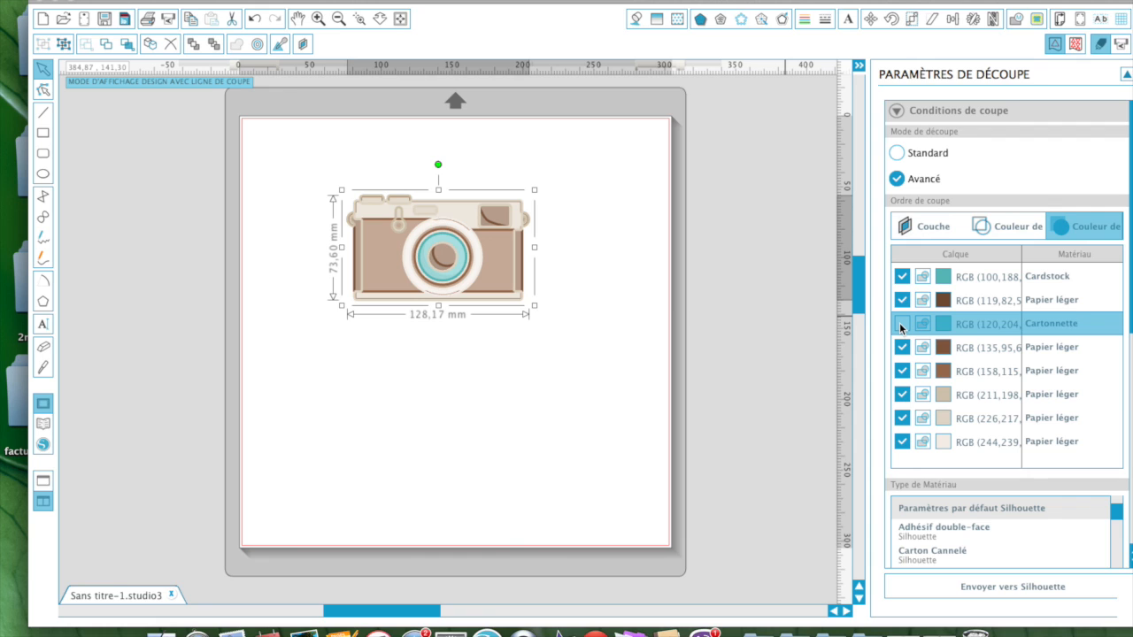